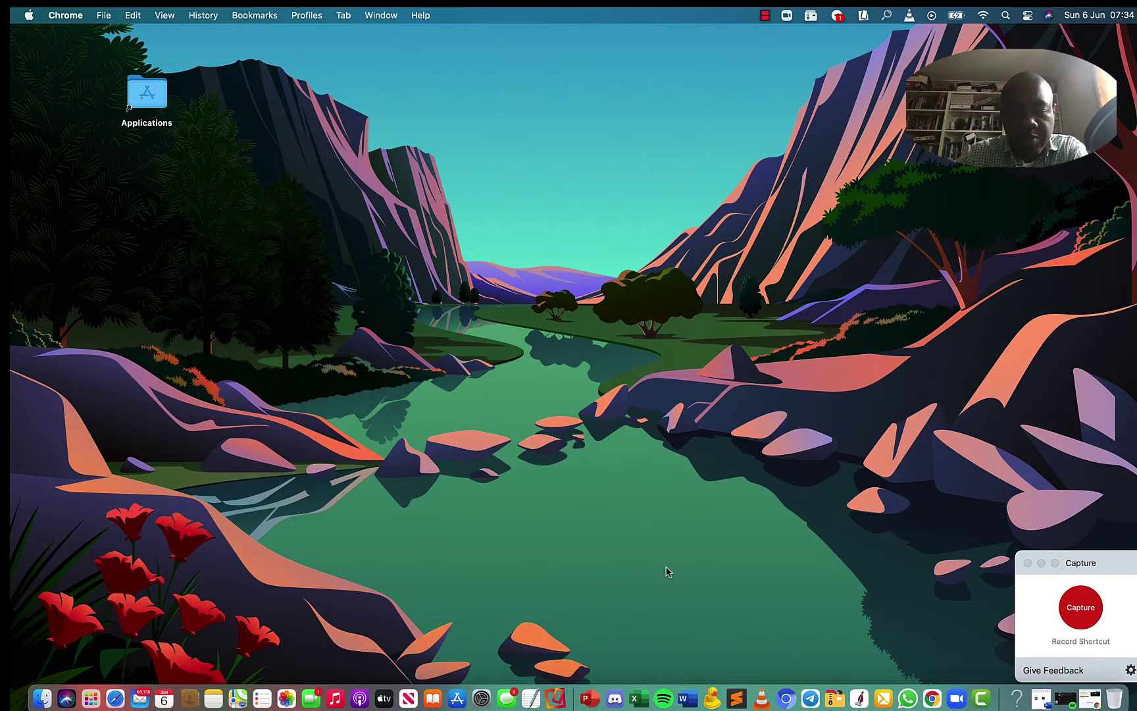
# Switch to Chrome, load justvideomarketing.com in a new tab and make the browser window full screen.
pyautogui.click(930, 702)
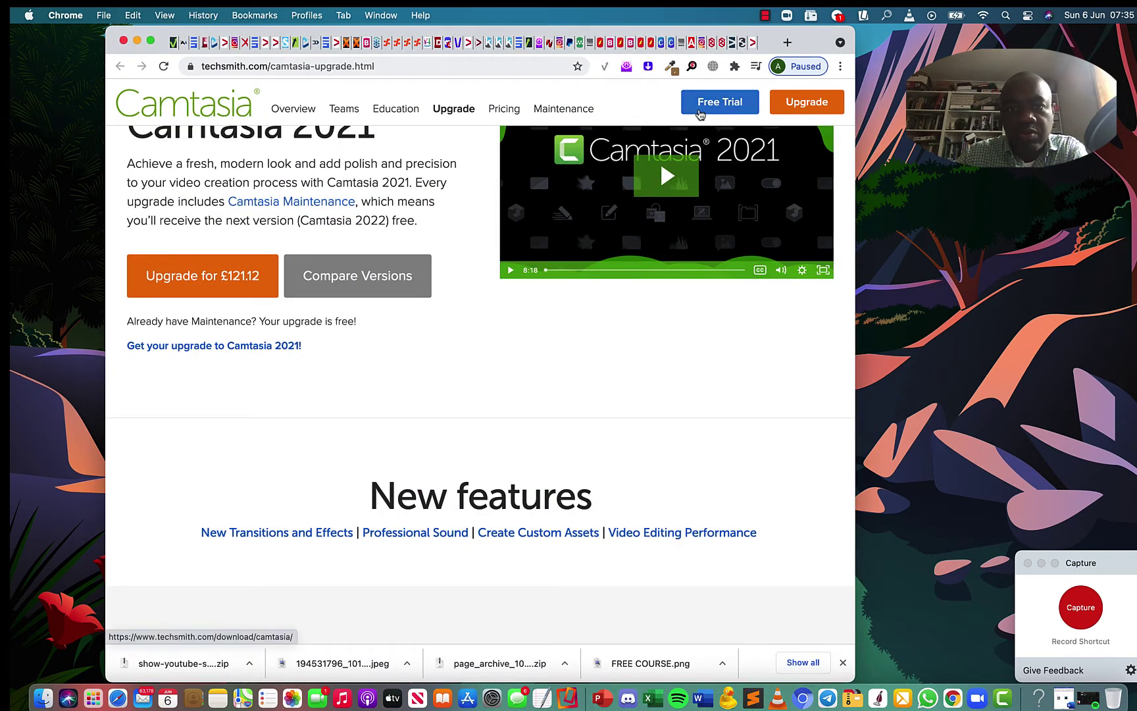
pyautogui.click(787, 43)
pyautogui.write('just')
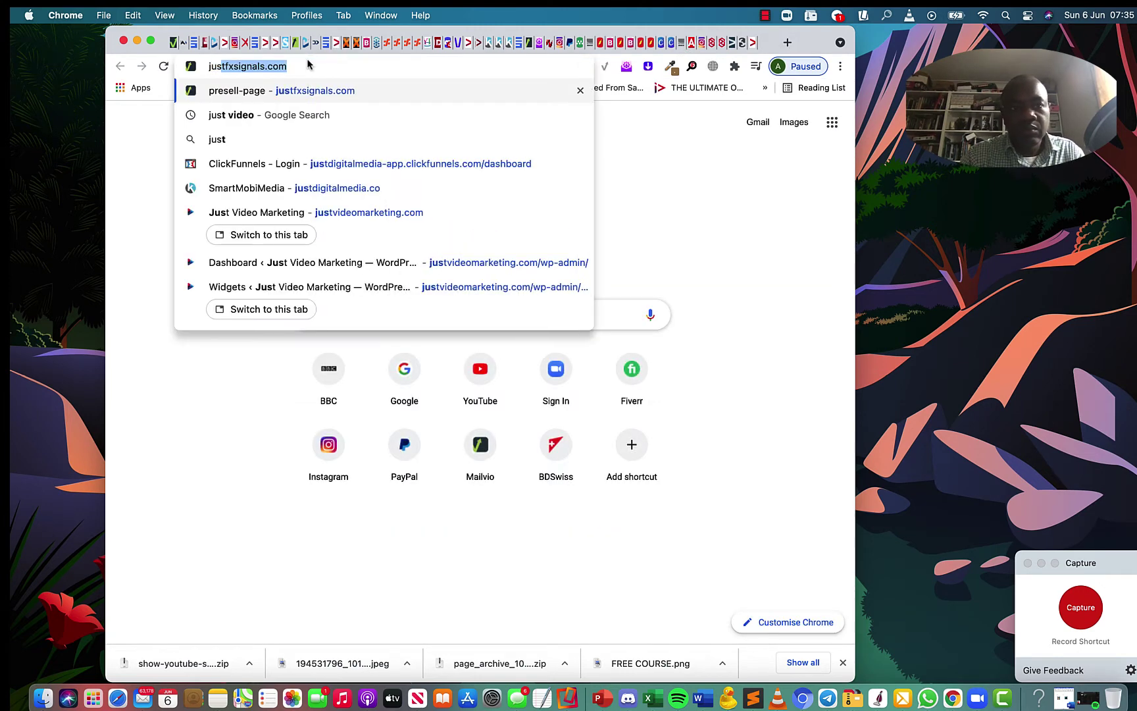
pyautogui.write('tv')
pyautogui.press('Return')
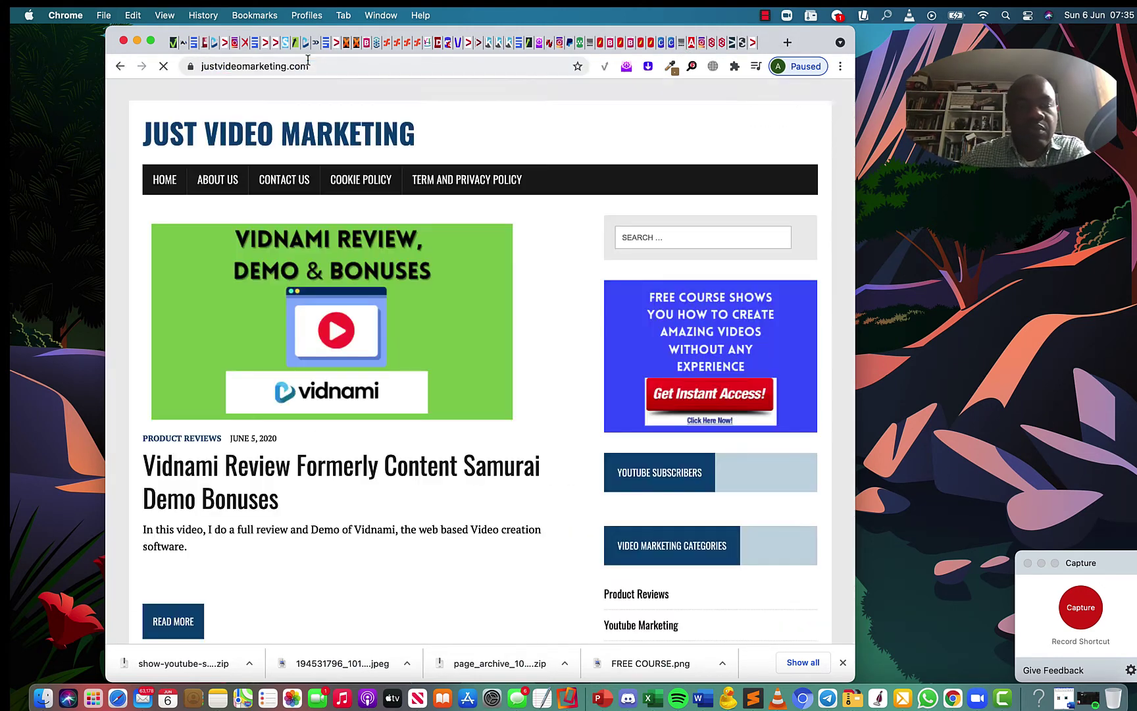
pyautogui.click(151, 41)
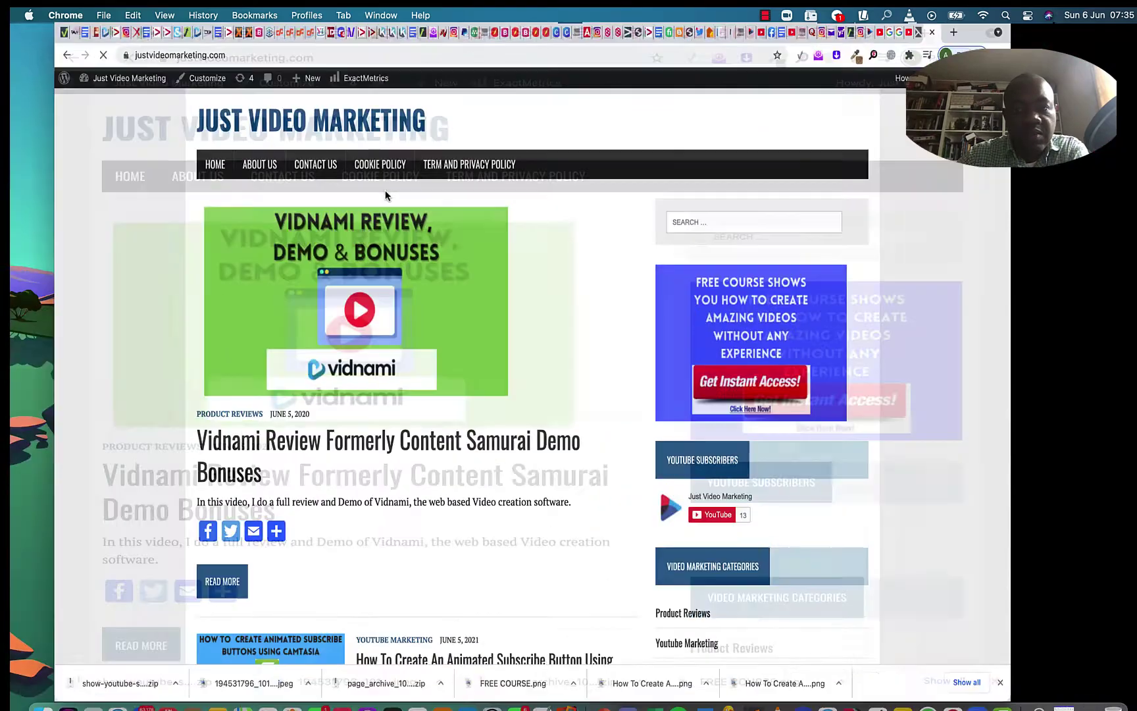
# Examine the Just Video Marketing home page down to the YouTube Subscribers widget in its sidebar.
pyautogui.scroll(-3, 543, 280)
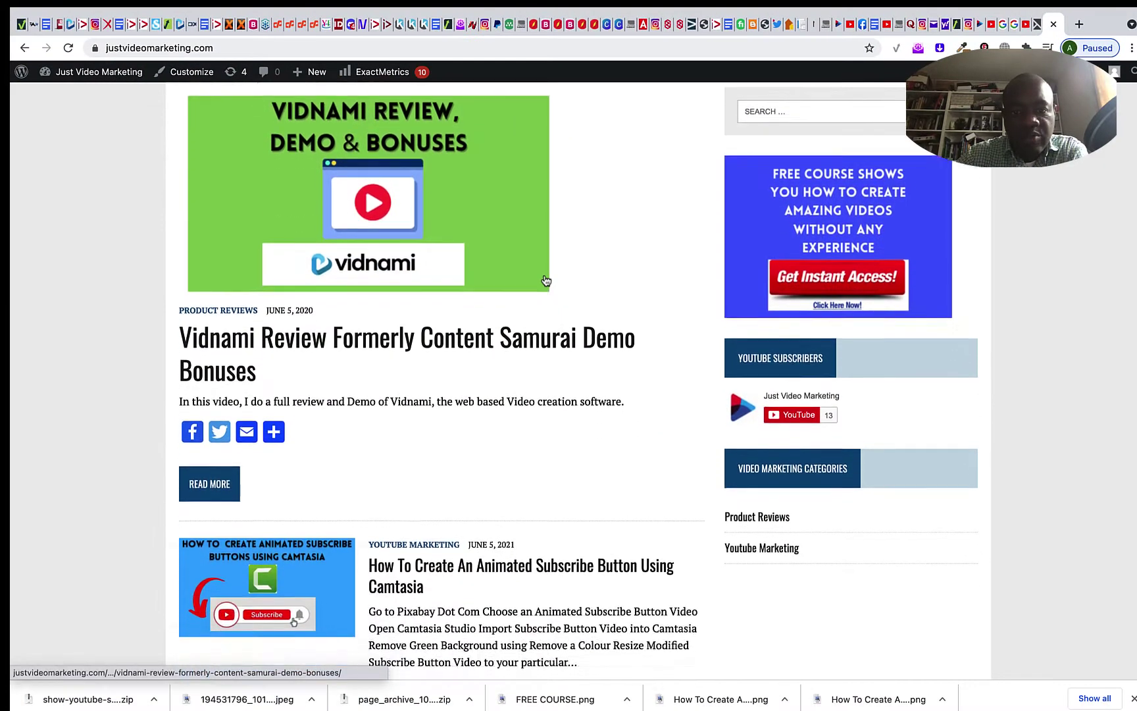
pyautogui.scroll(3, 544, 280)
pyautogui.scroll(-5, 544, 279)
pyautogui.scroll(-1, 545, 279)
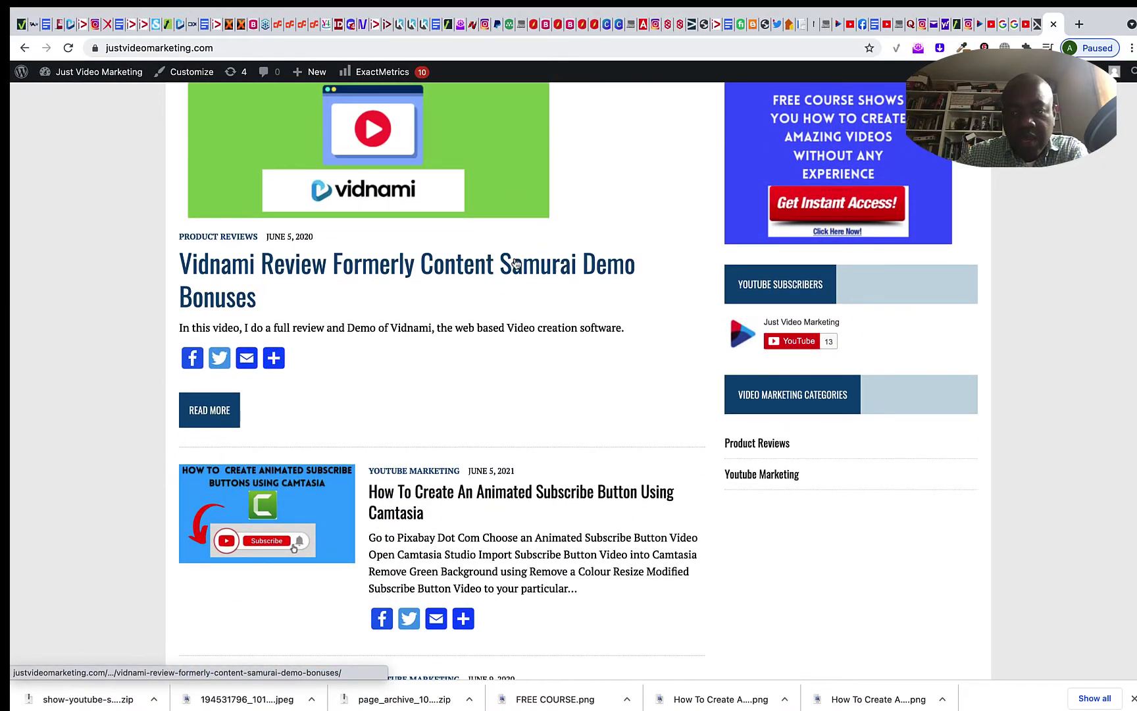
pyautogui.scroll(-3, 516, 263)
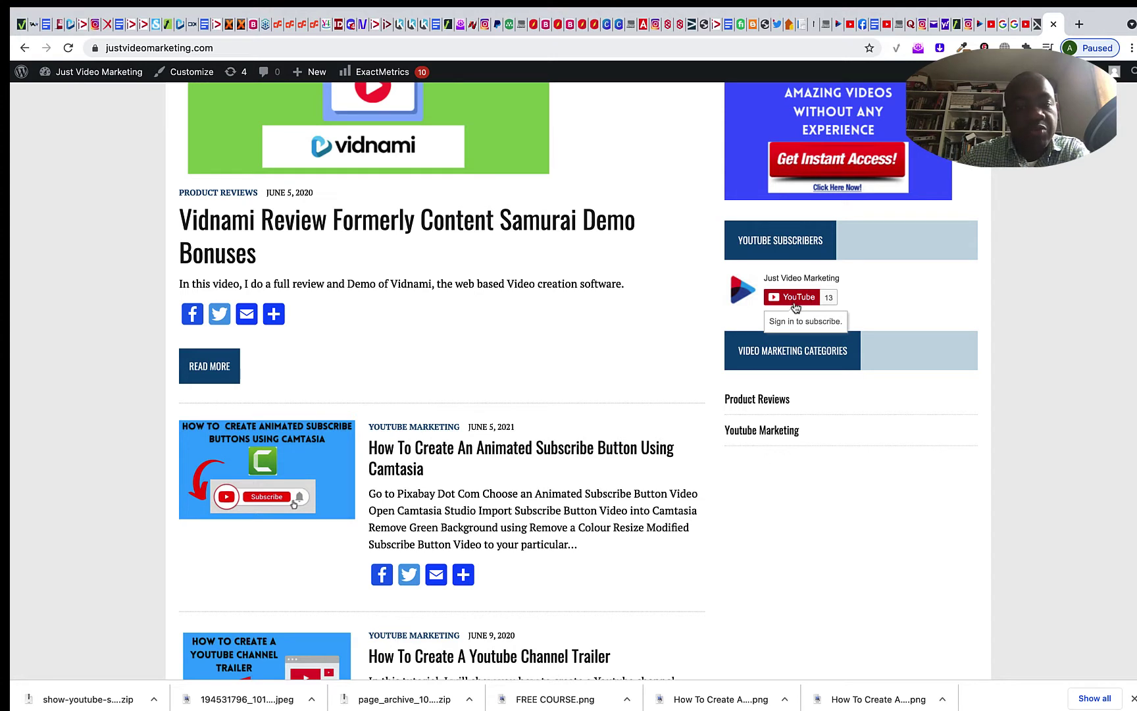
pyautogui.scroll(-1, 795, 308)
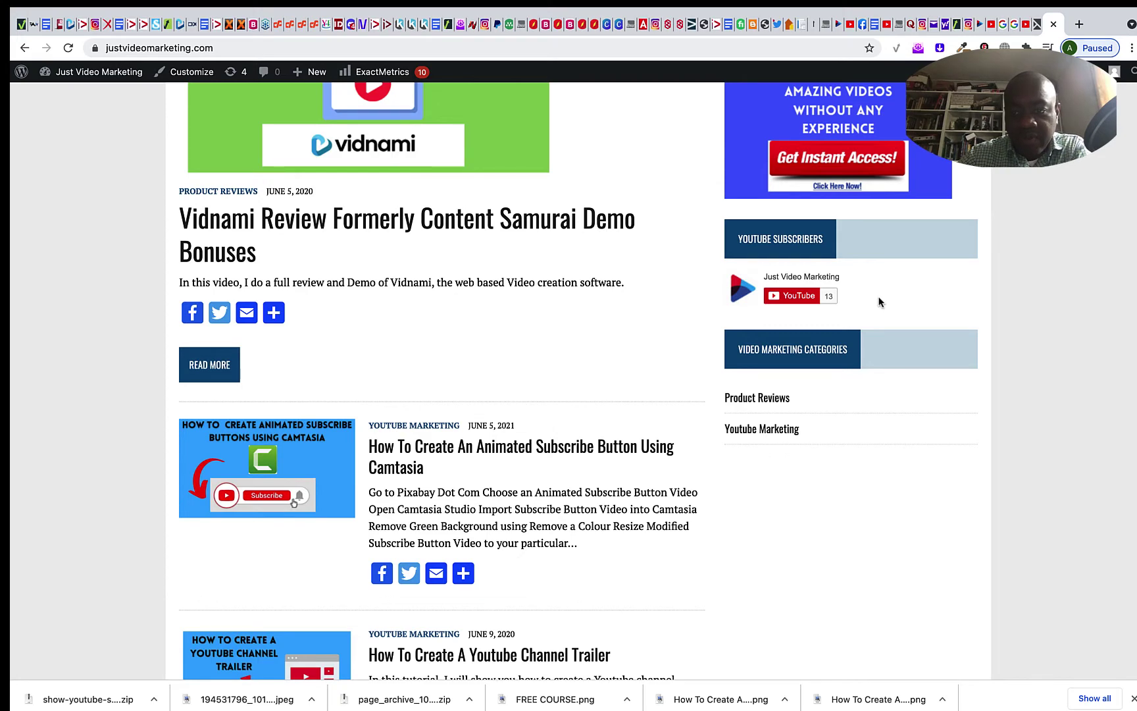
pyautogui.scroll(1, 878, 302)
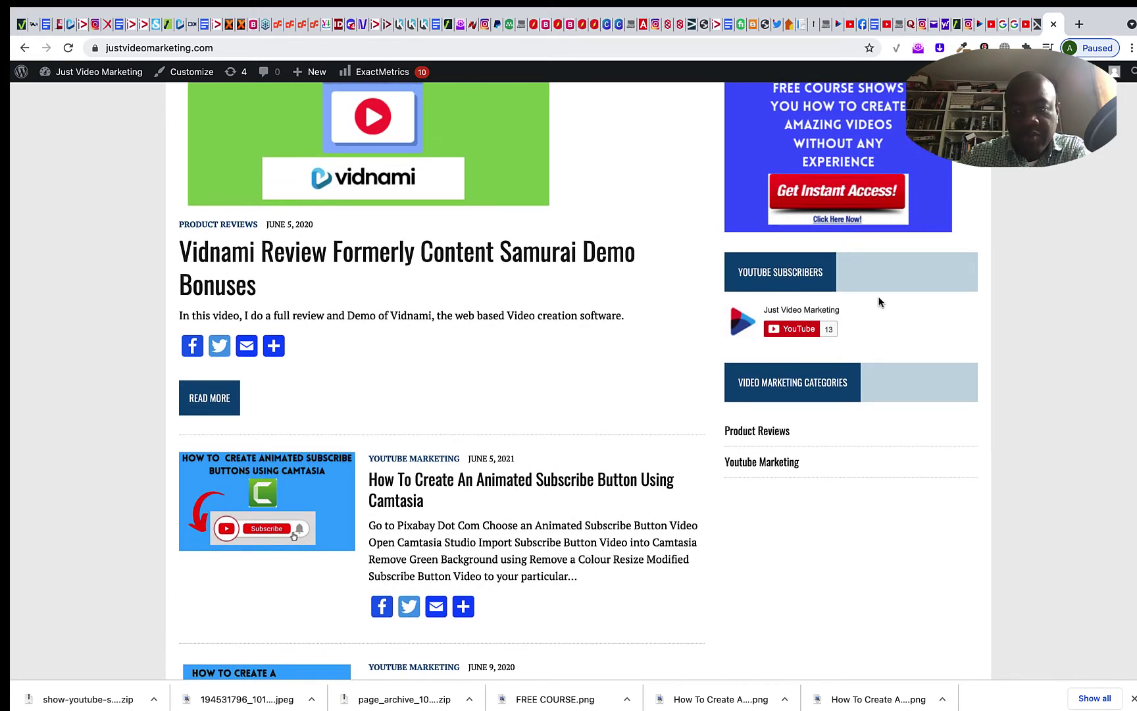
# Follow the sidebar's YouTube subscribe button, sign in to the Just Video Marketing account with its password and select the Just Video Marketing channel.
pyautogui.click(798, 333)
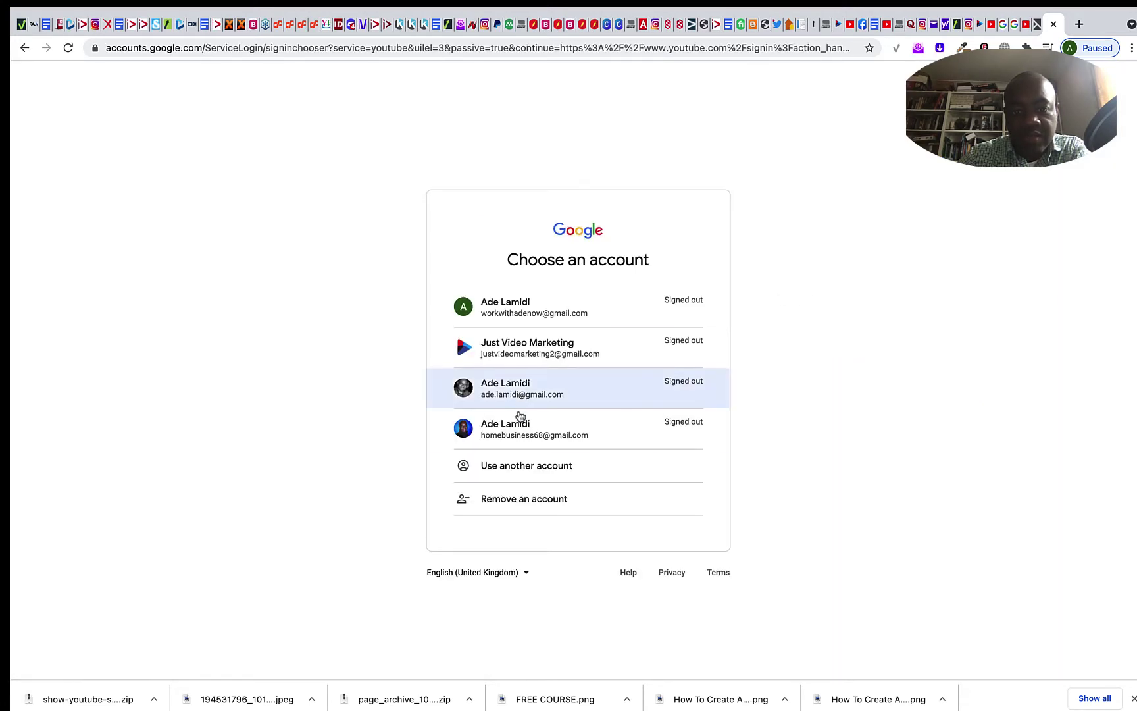
pyautogui.click(551, 357)
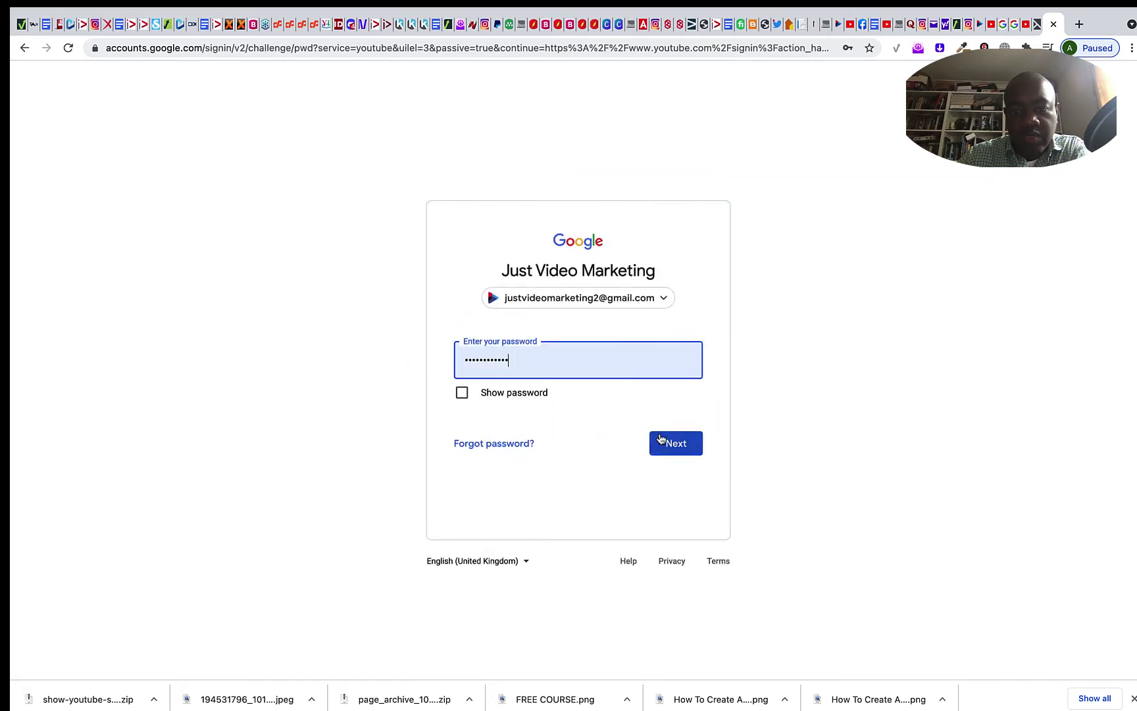
pyautogui.click(666, 444)
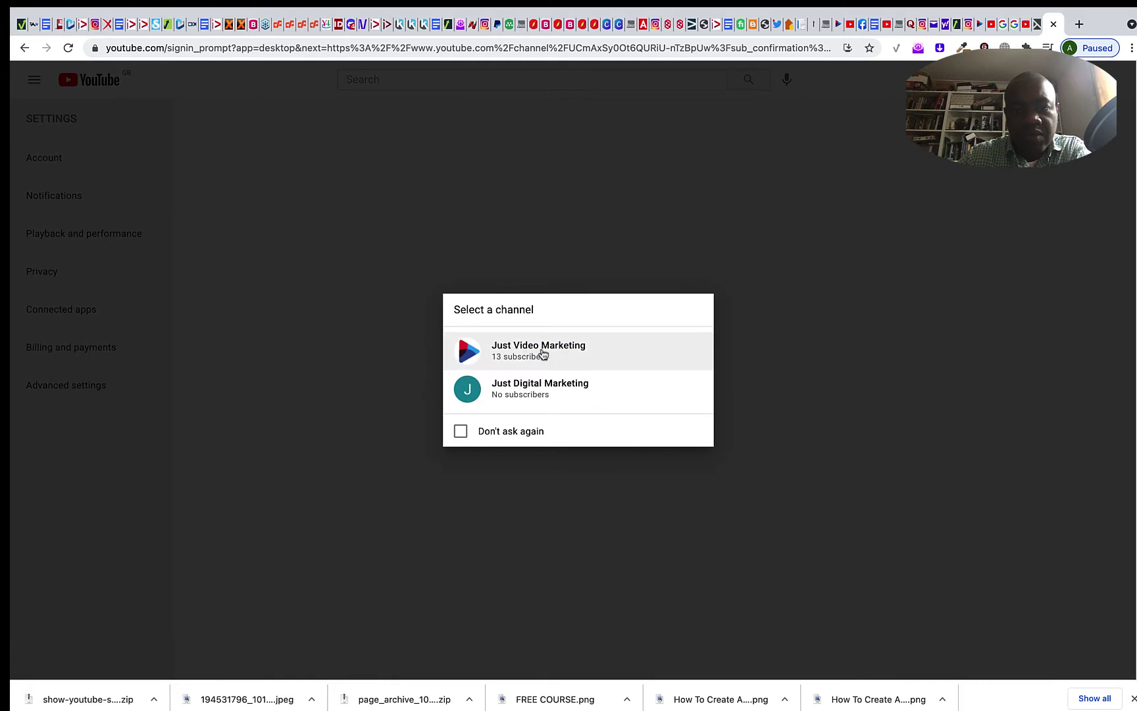
pyautogui.click(589, 362)
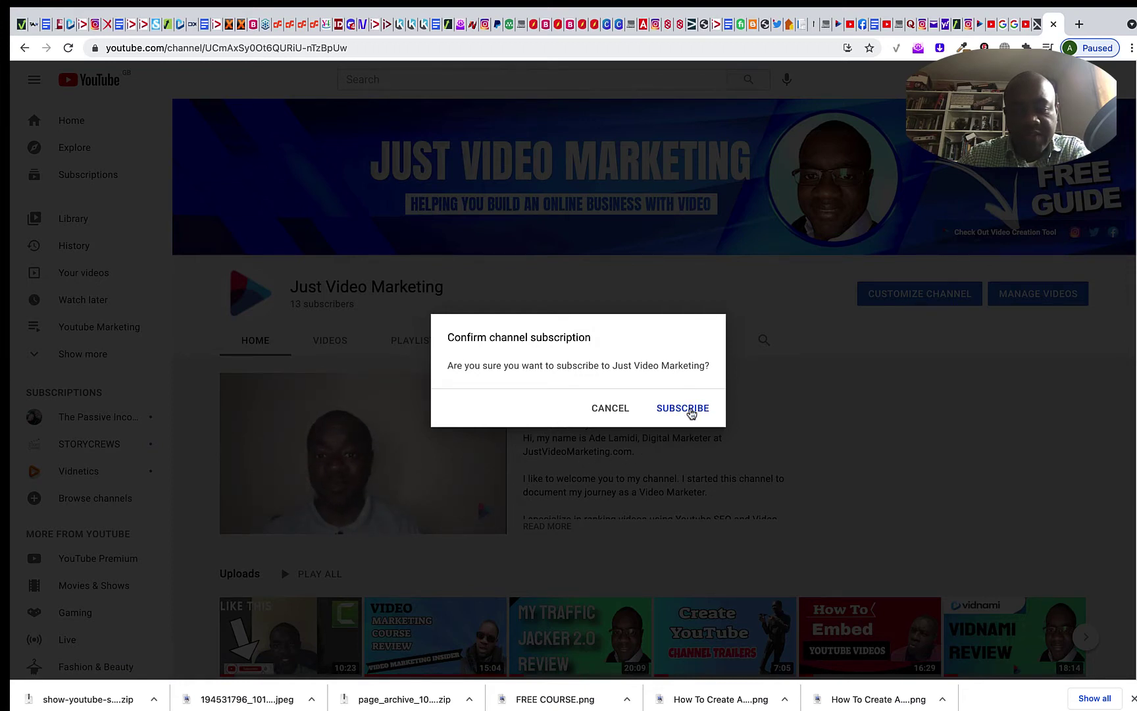
# Try to subscribe to the Just Video Marketing channel and pause its welcome video.
pyautogui.click(691, 414)
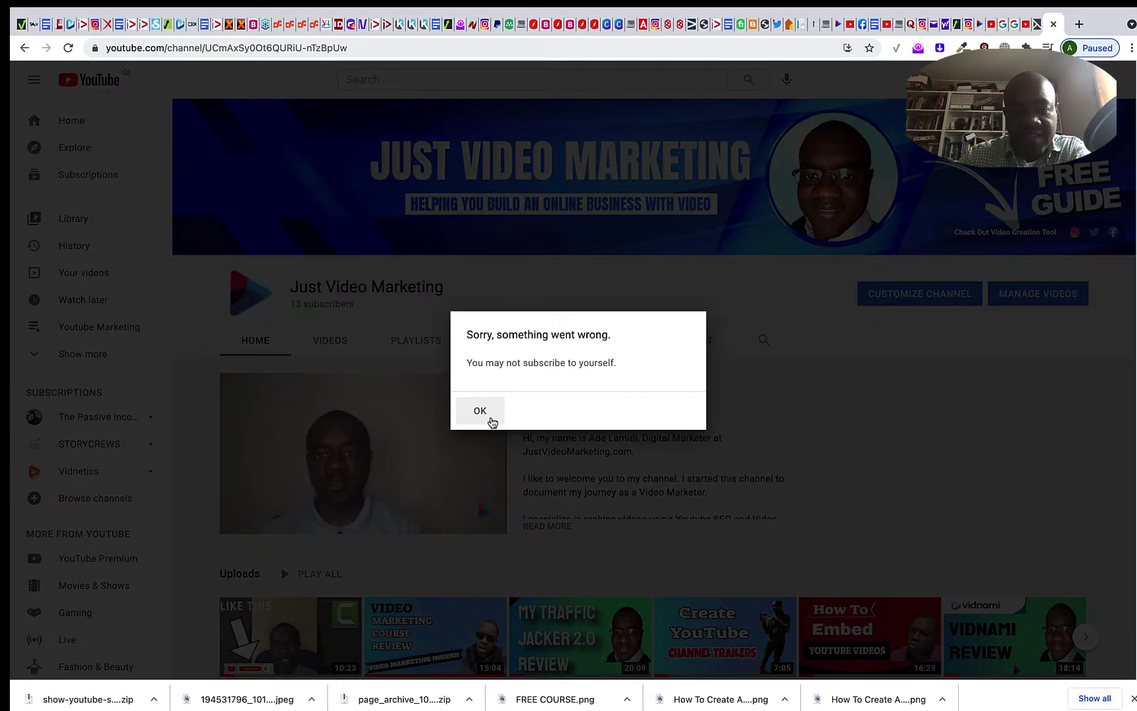
pyautogui.click(491, 419)
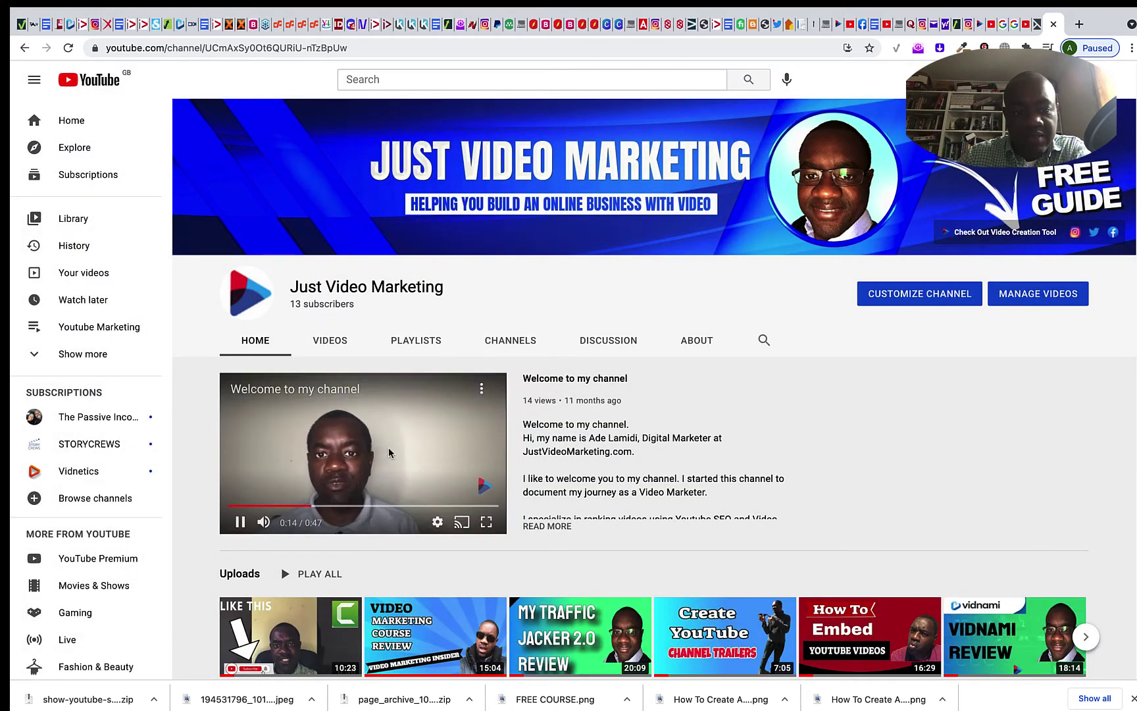
pyautogui.click(240, 522)
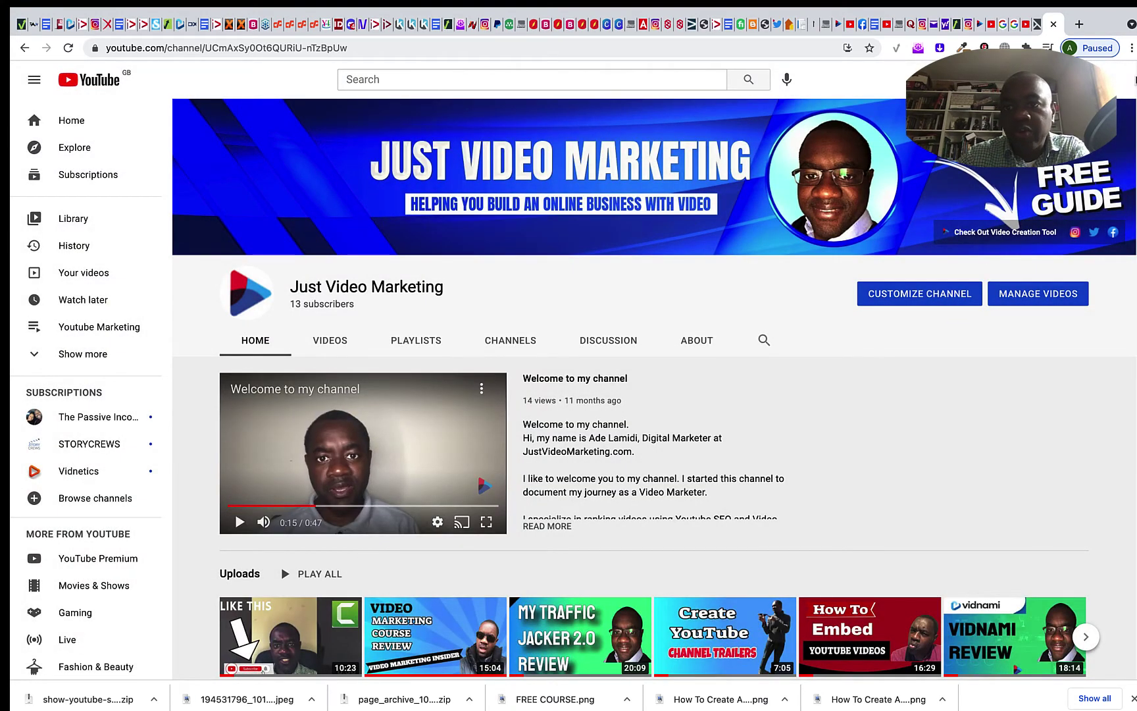
pyautogui.scroll(-1, 1135, 79)
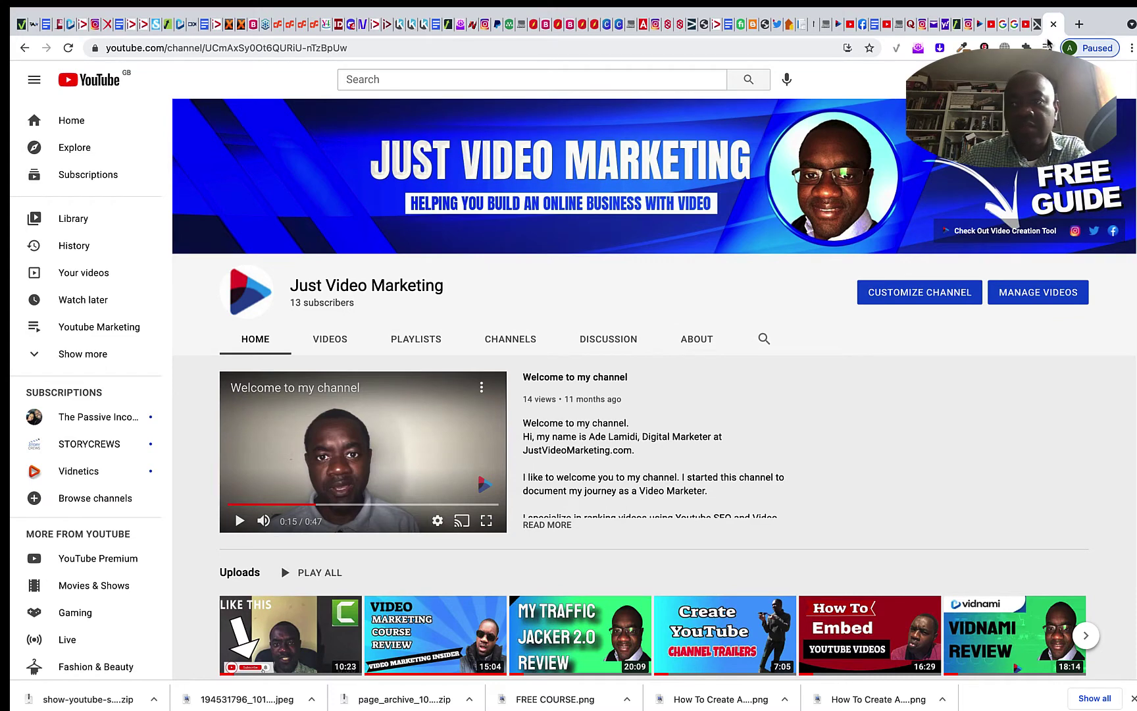
# Open the YoutubeSubscriberCount plugin page from the Google results for "youtube subscribers widget for wordpress" and review its description and installation instructions.
pyautogui.click(1015, 26)
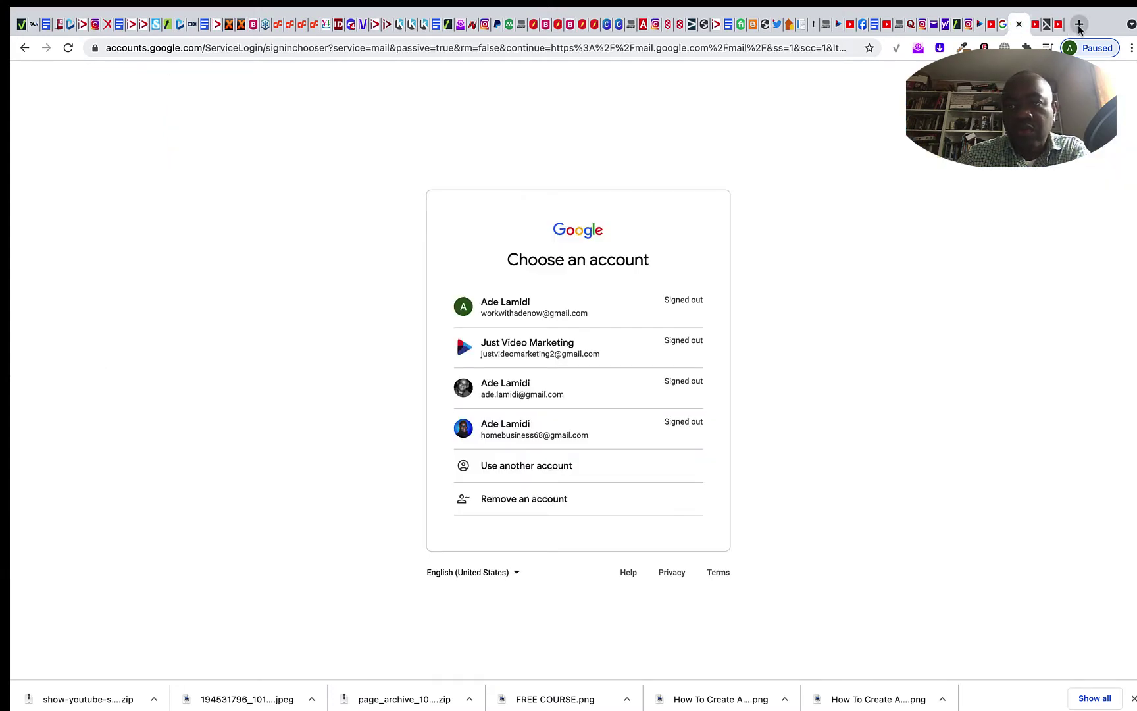
pyautogui.click(1005, 25)
pyautogui.scroll(10, 1041, 224)
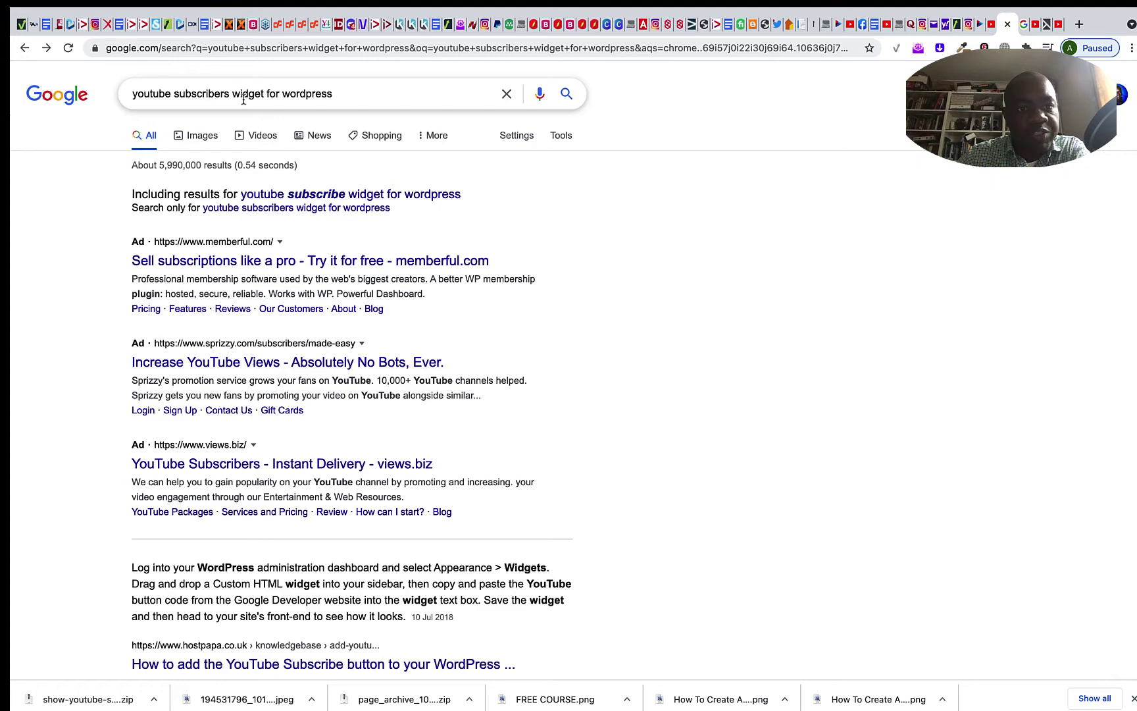
pyautogui.scroll(-12, 482, 278)
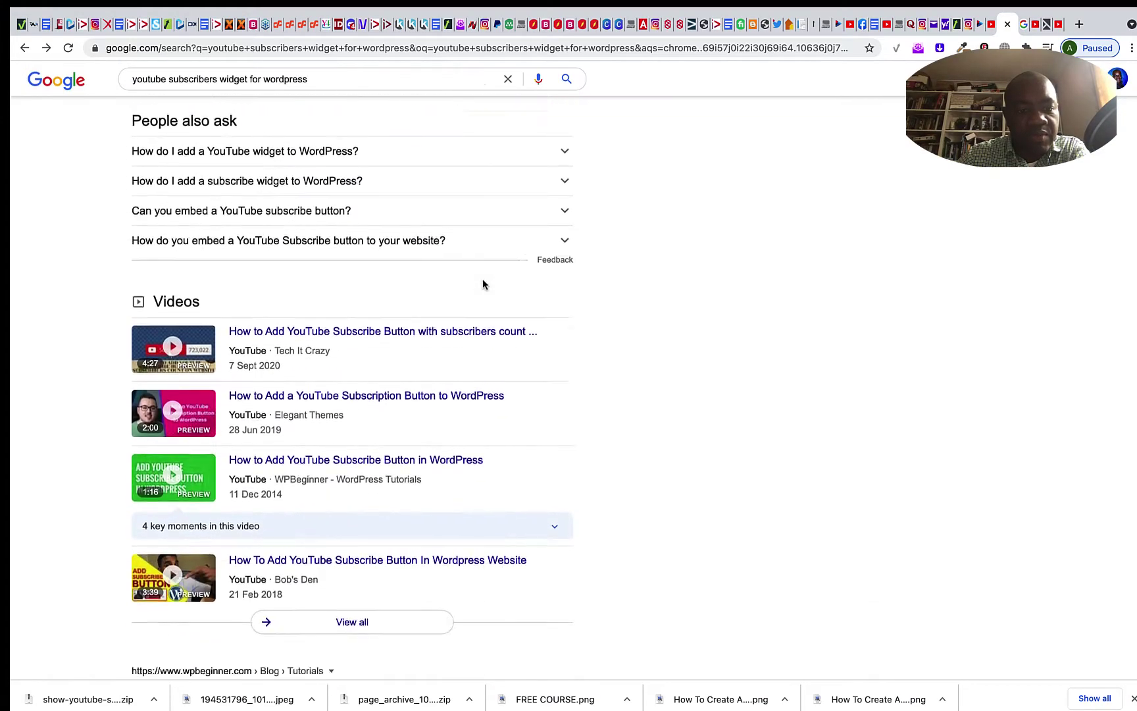
pyautogui.scroll(-5, 484, 285)
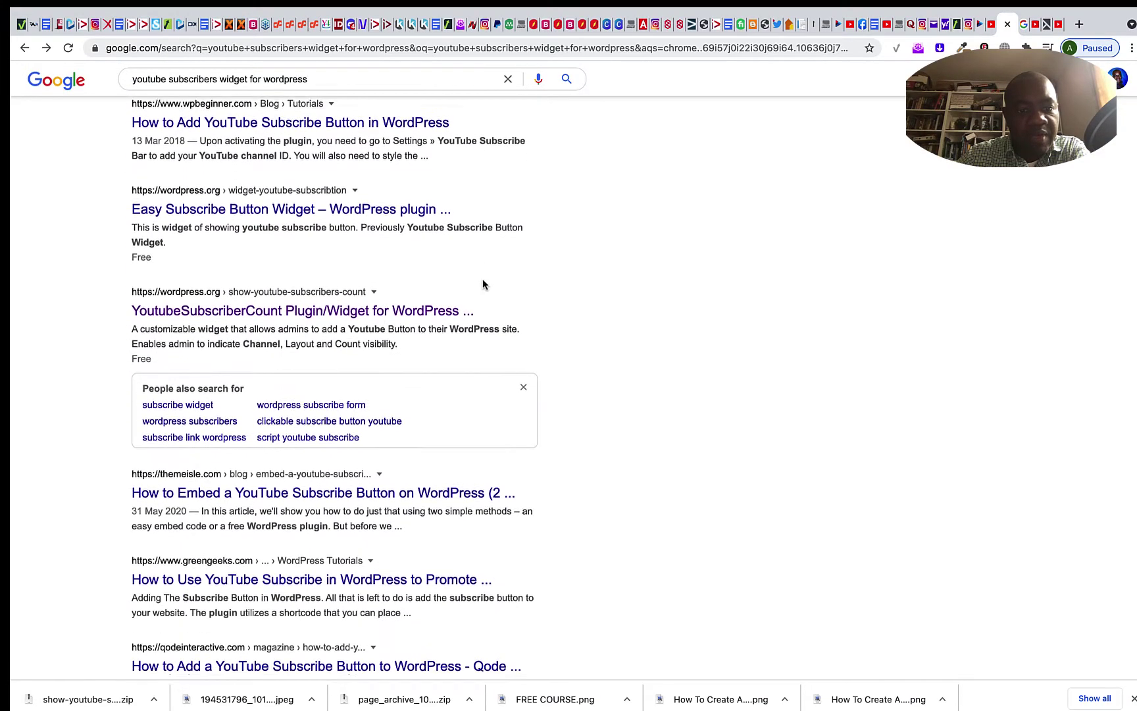
pyautogui.click(312, 307)
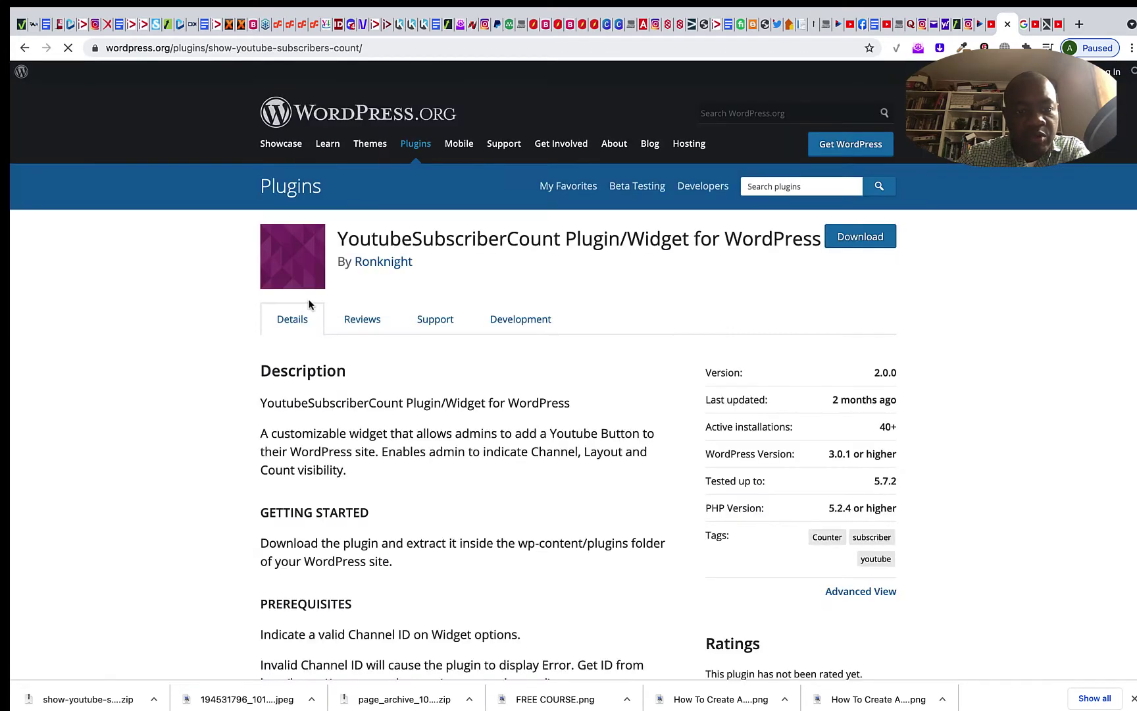
pyautogui.scroll(-3, 519, 315)
pyautogui.scroll(-4, 518, 310)
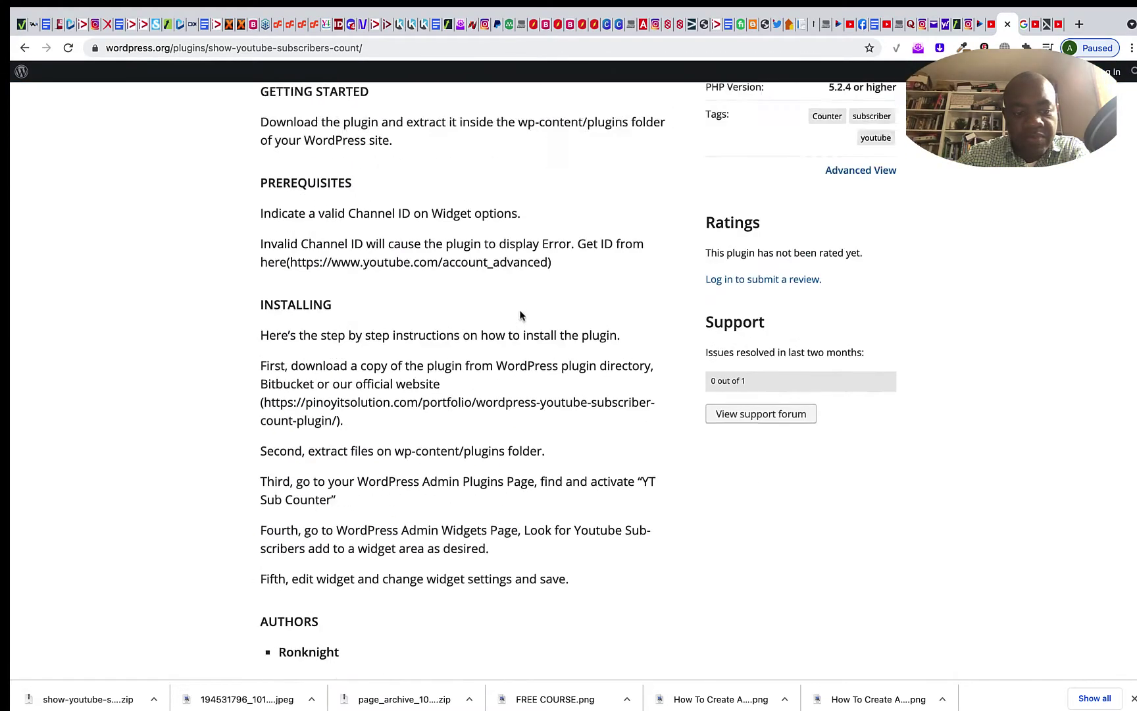
pyautogui.scroll(6, 519, 309)
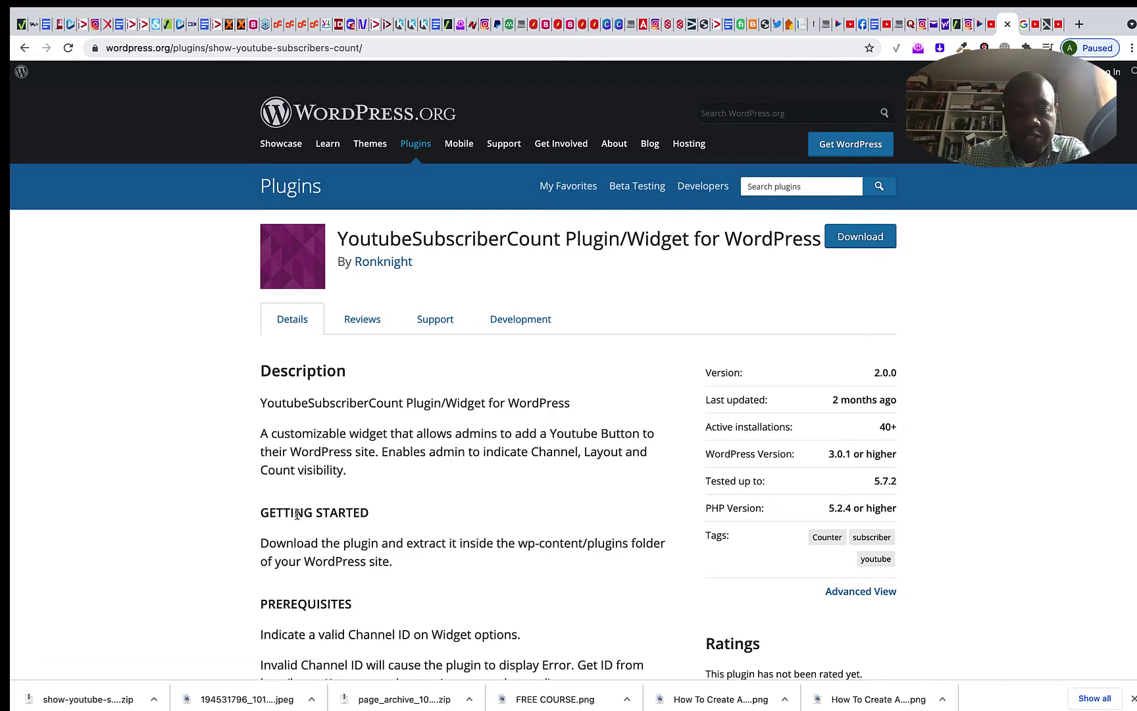
pyautogui.scroll(-2, 284, 553)
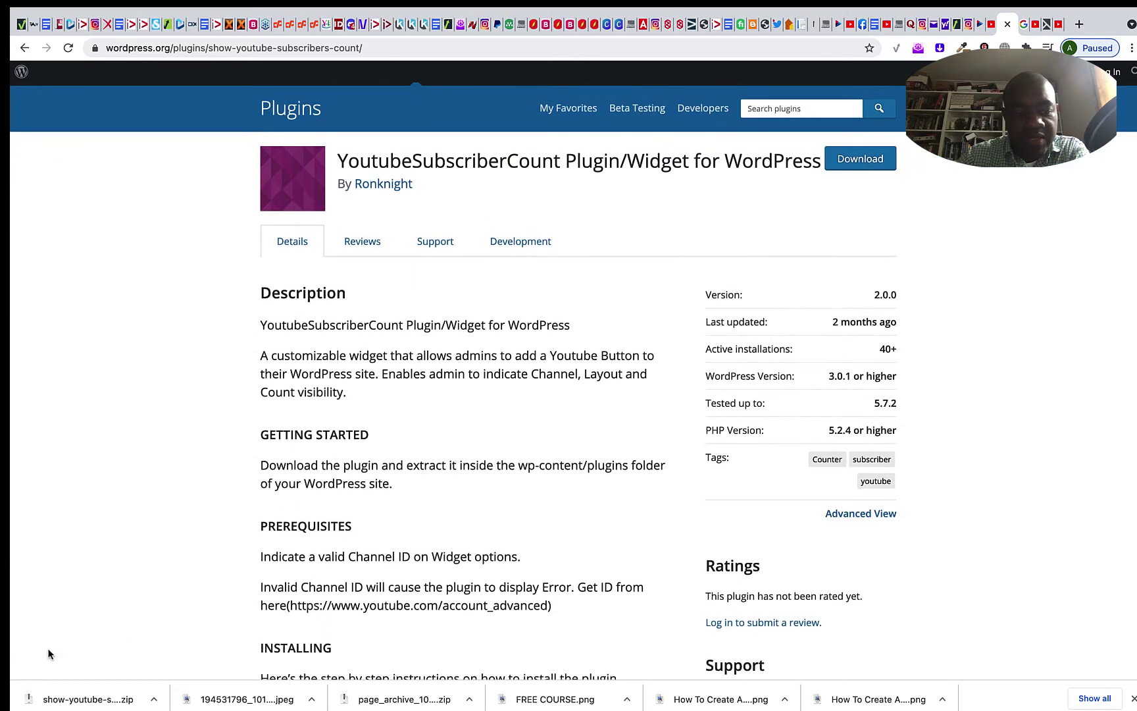
pyautogui.scroll(2, 303, 561)
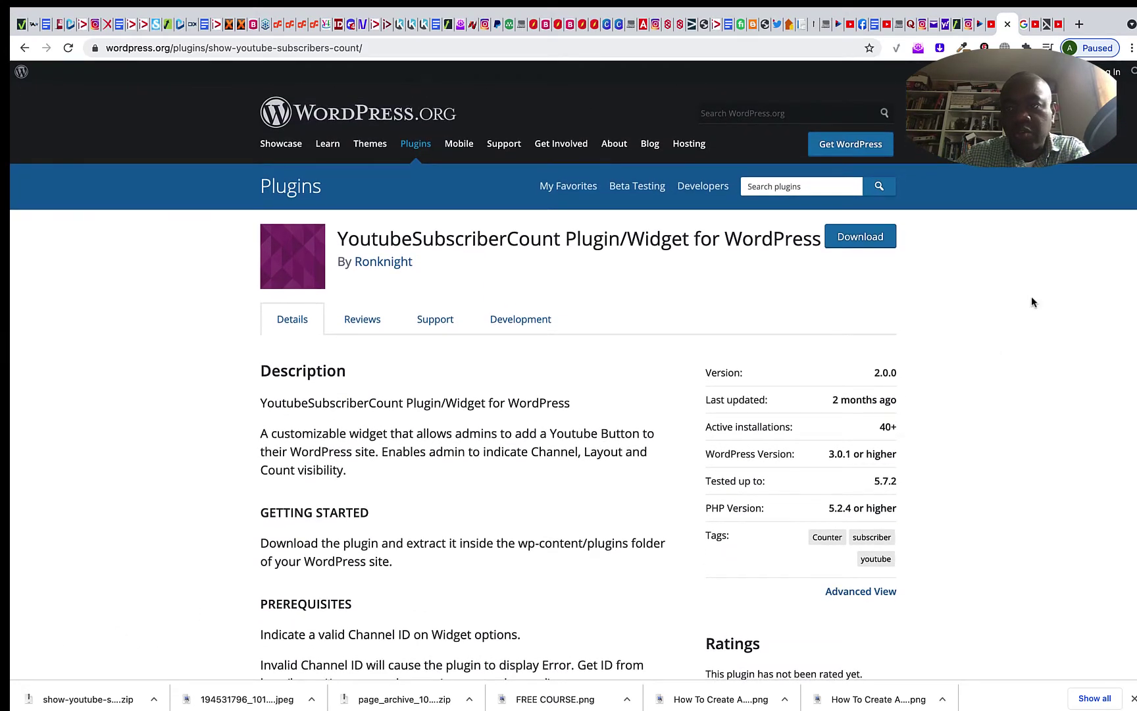
# Open the installed plugins in the site's WordPress admin and look for YT Sub Counter in the list.
pyautogui.click(970, 25)
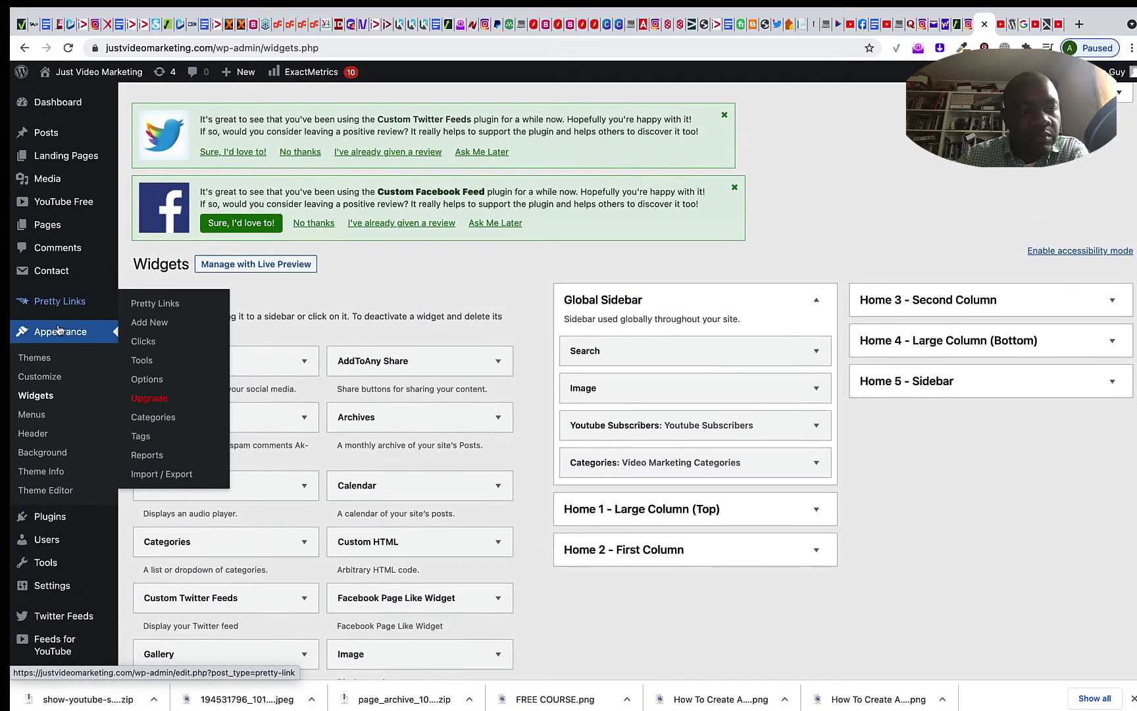
pyautogui.scroll(-3, 58, 330)
pyautogui.click(40, 431)
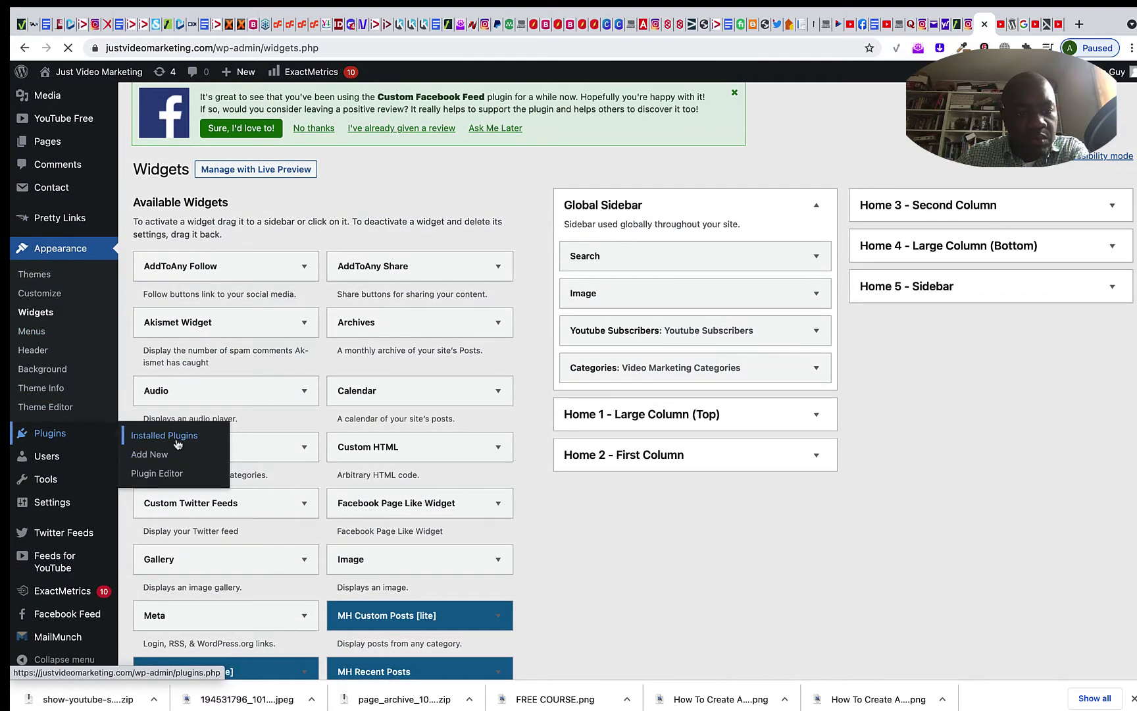
pyautogui.scroll(-3, 350, 340)
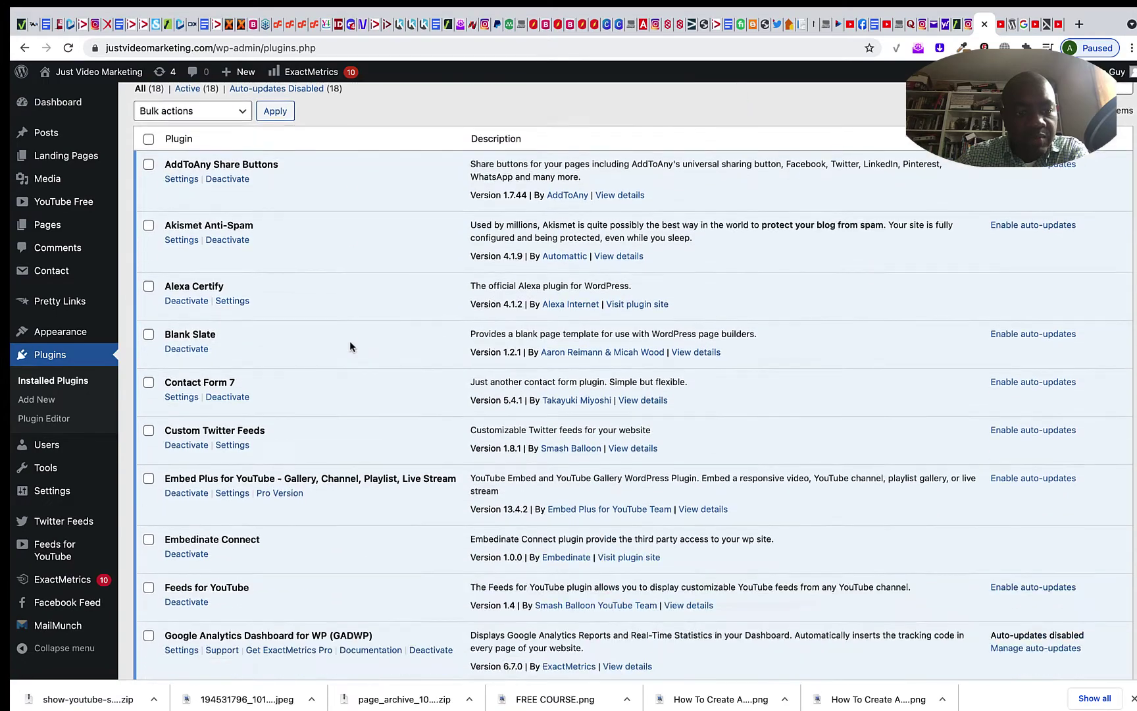
pyautogui.scroll(3, 350, 341)
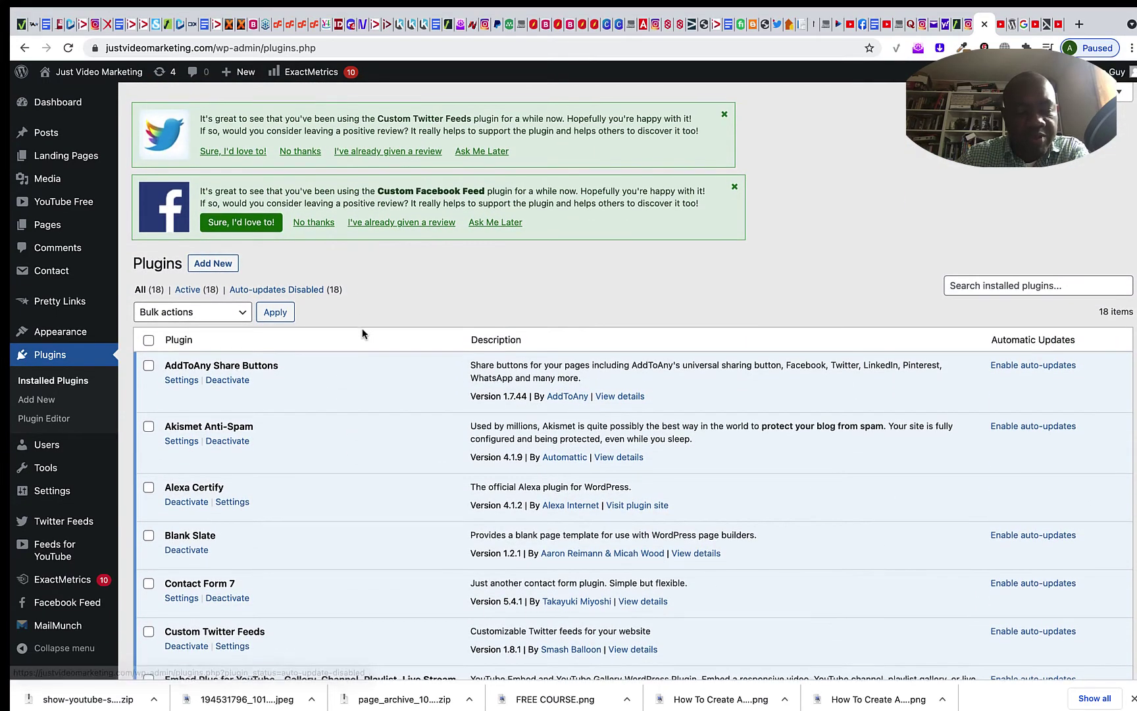
pyautogui.scroll(-3, 362, 328)
pyautogui.scroll(3, 360, 328)
pyautogui.scroll(-8, 361, 327)
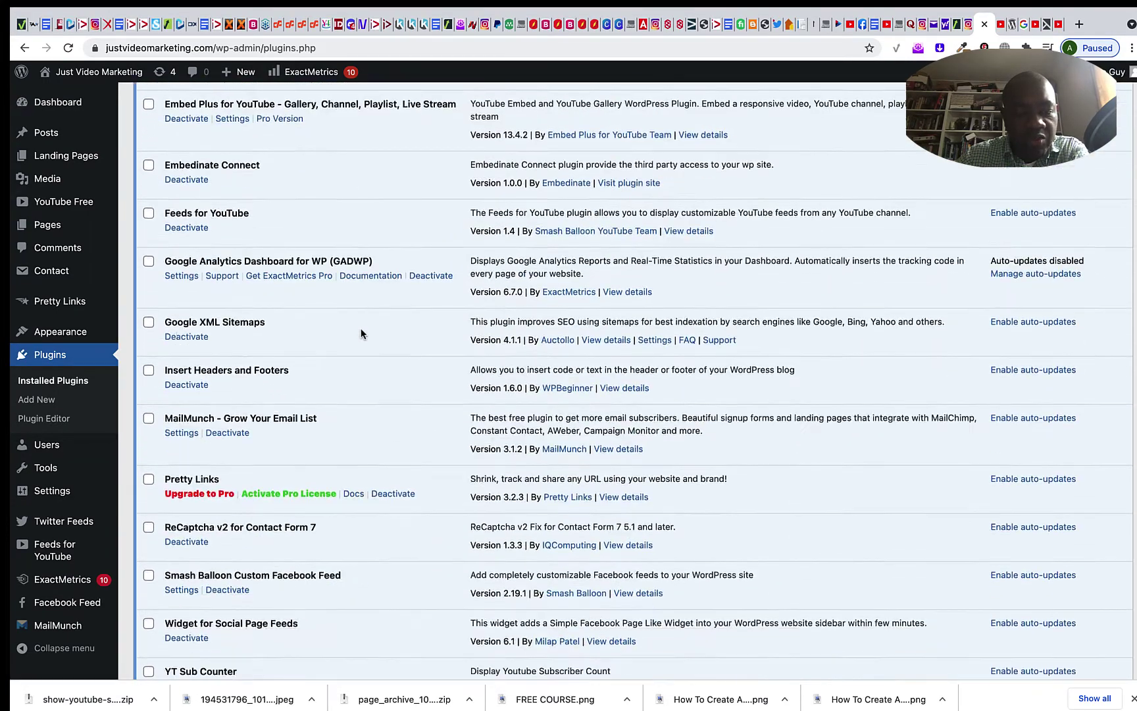
pyautogui.scroll(-3, 361, 327)
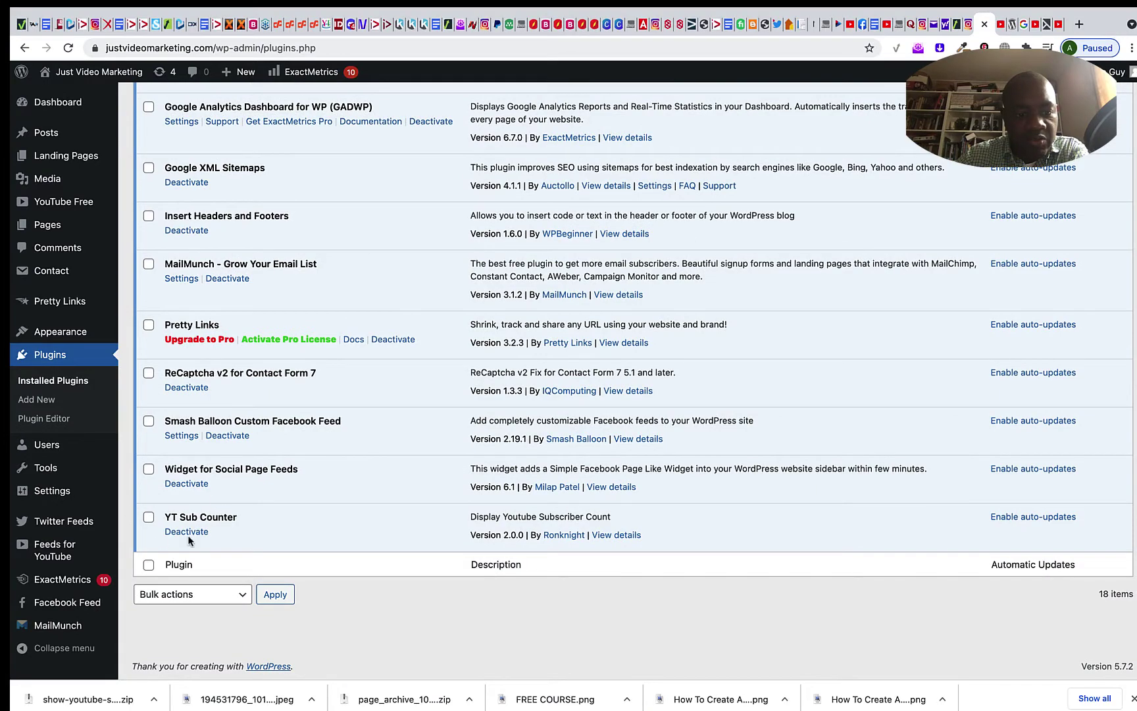
pyautogui.scroll(15, 312, 452)
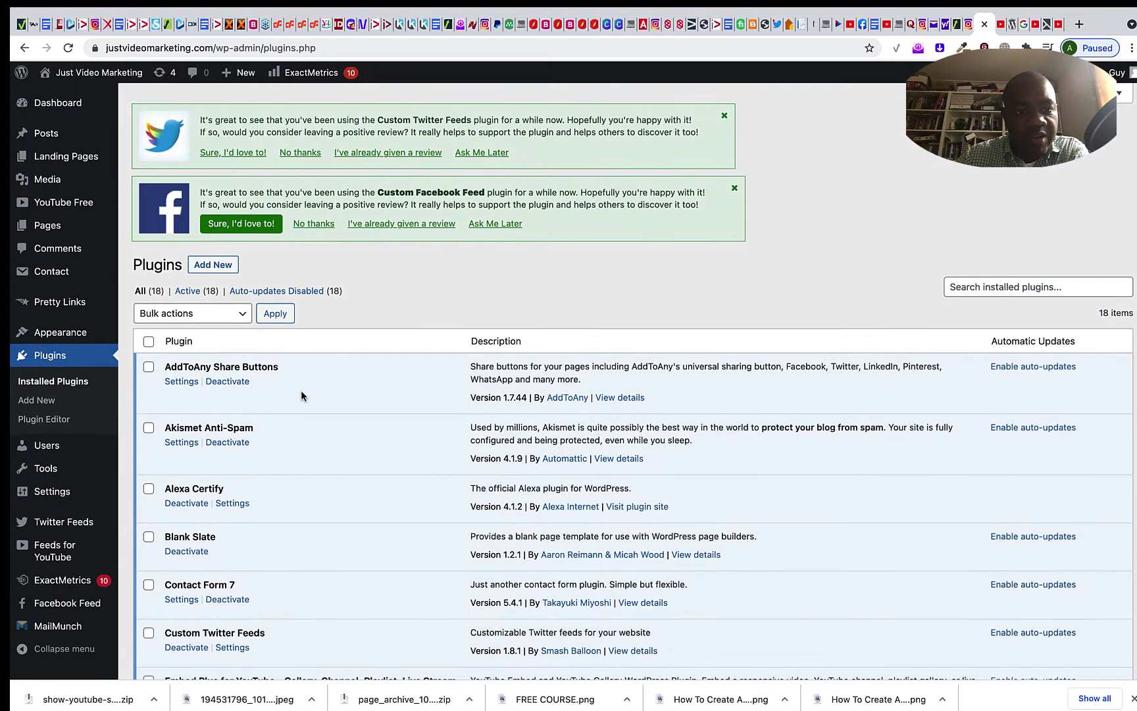
# Upload the show-youtube-subscribers-count.3.0.zip plugin file, install it and replace the current version with the uploaded one.
pyautogui.click(212, 265)
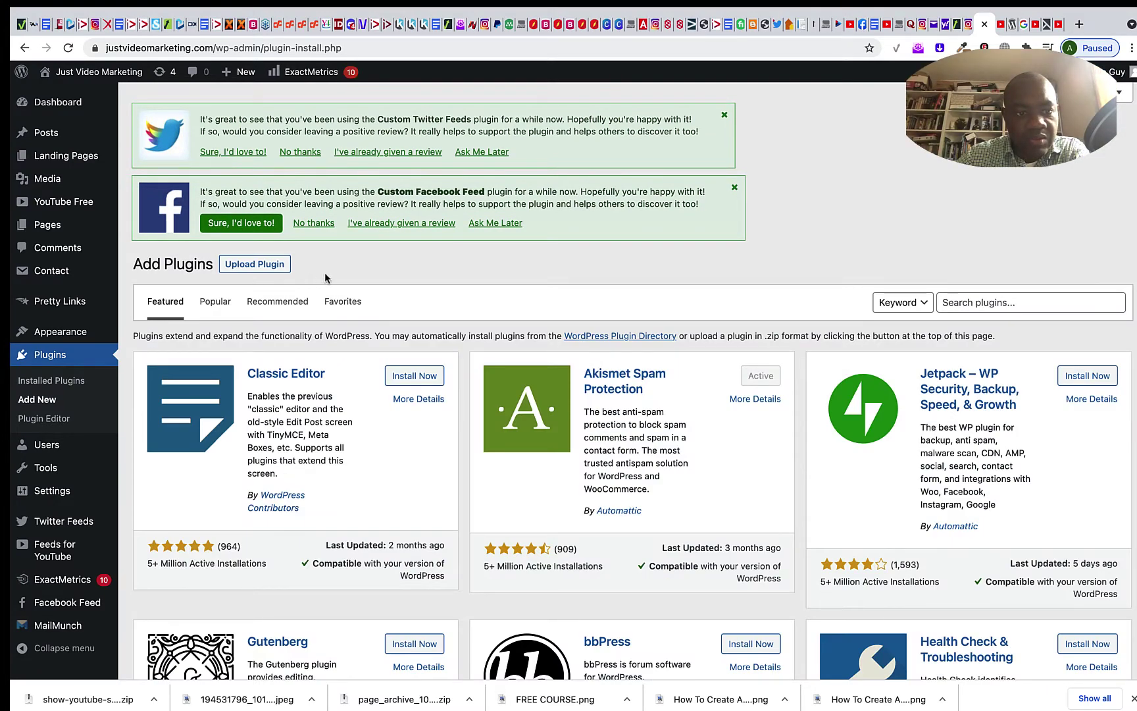
pyautogui.click(265, 267)
pyautogui.click(533, 385)
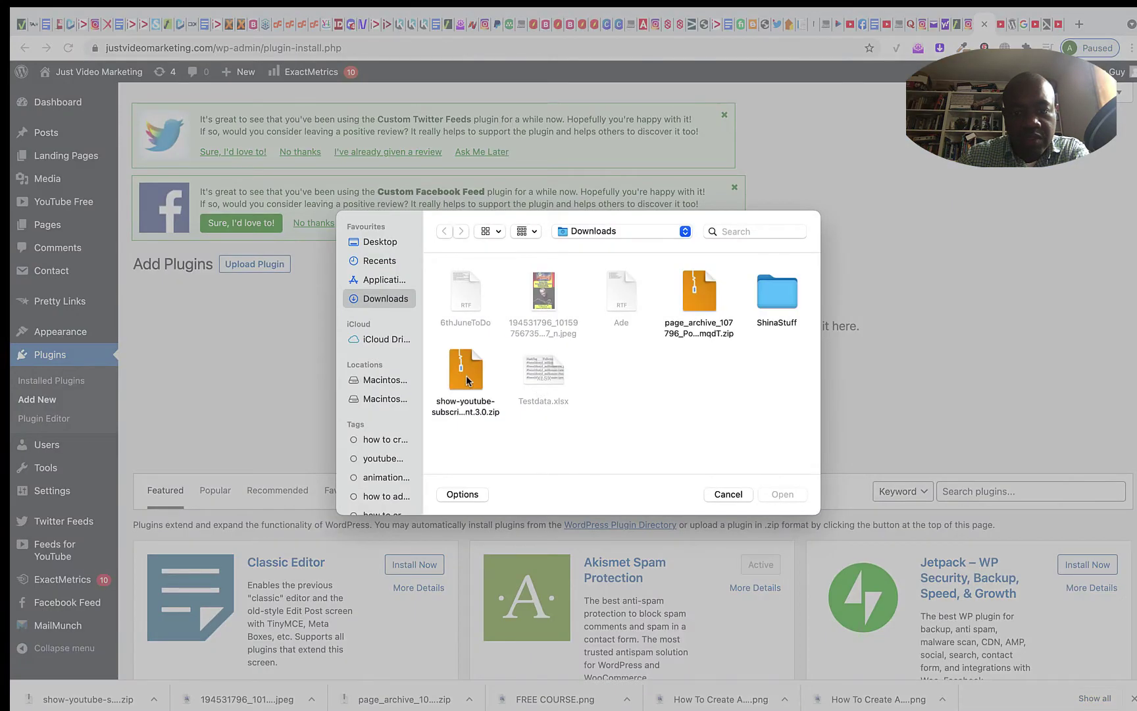
pyautogui.click(463, 374)
pyautogui.click(783, 494)
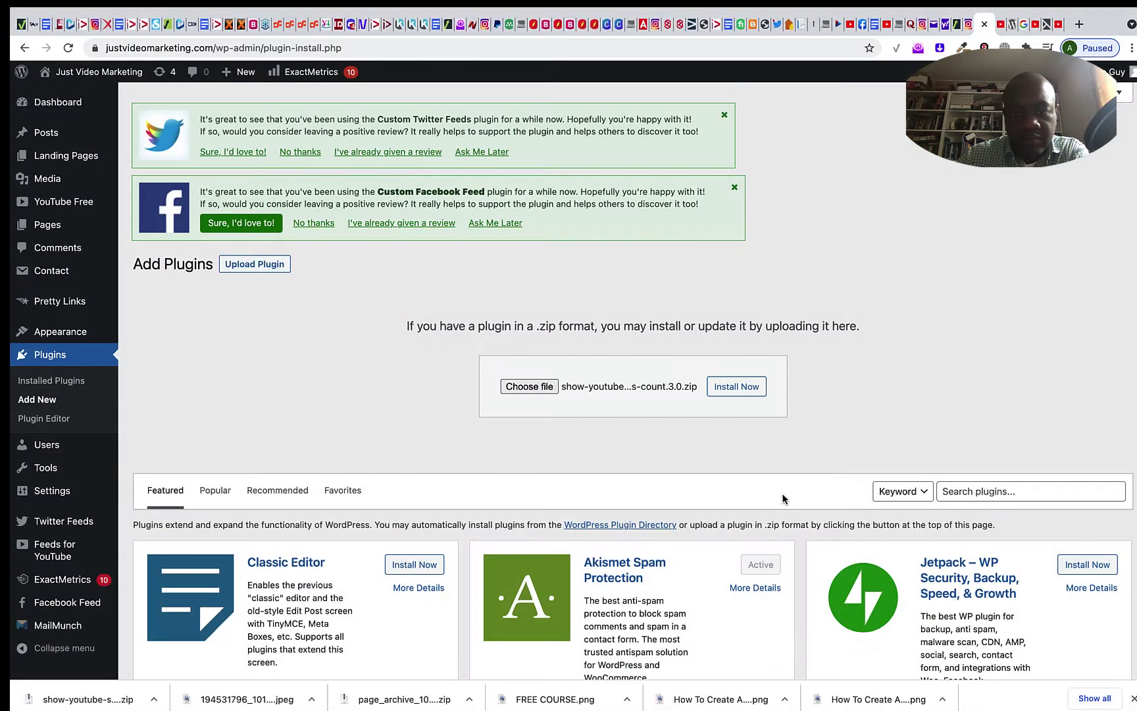
pyautogui.click(736, 388)
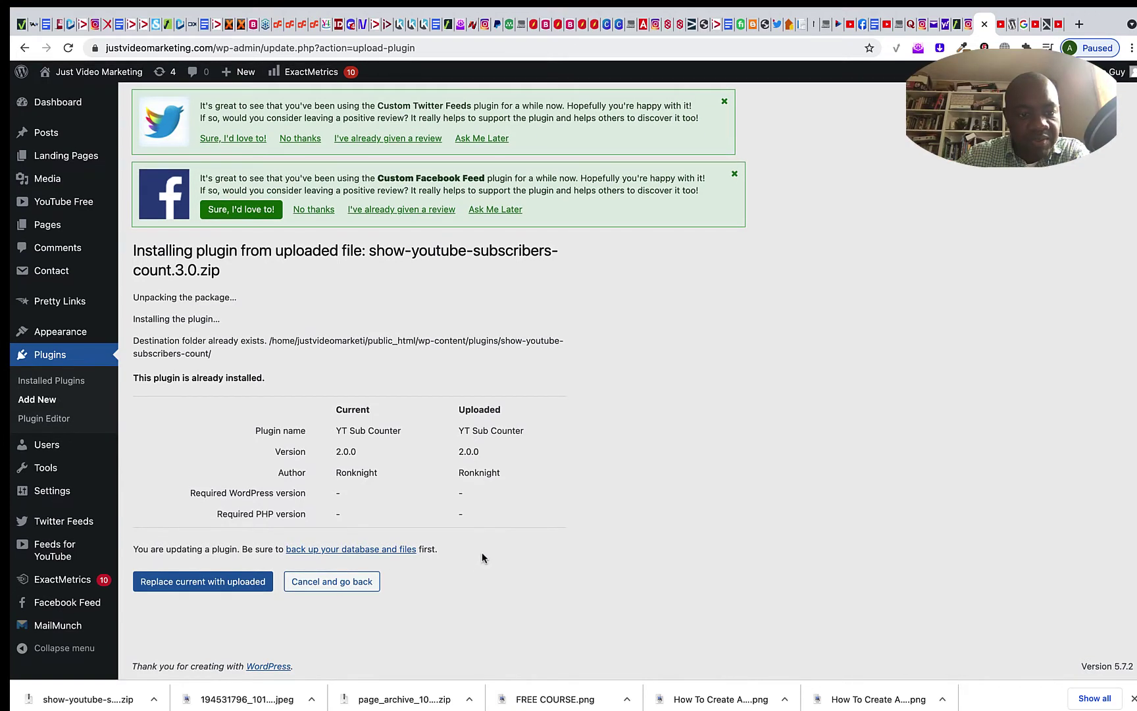
pyautogui.click(190, 585)
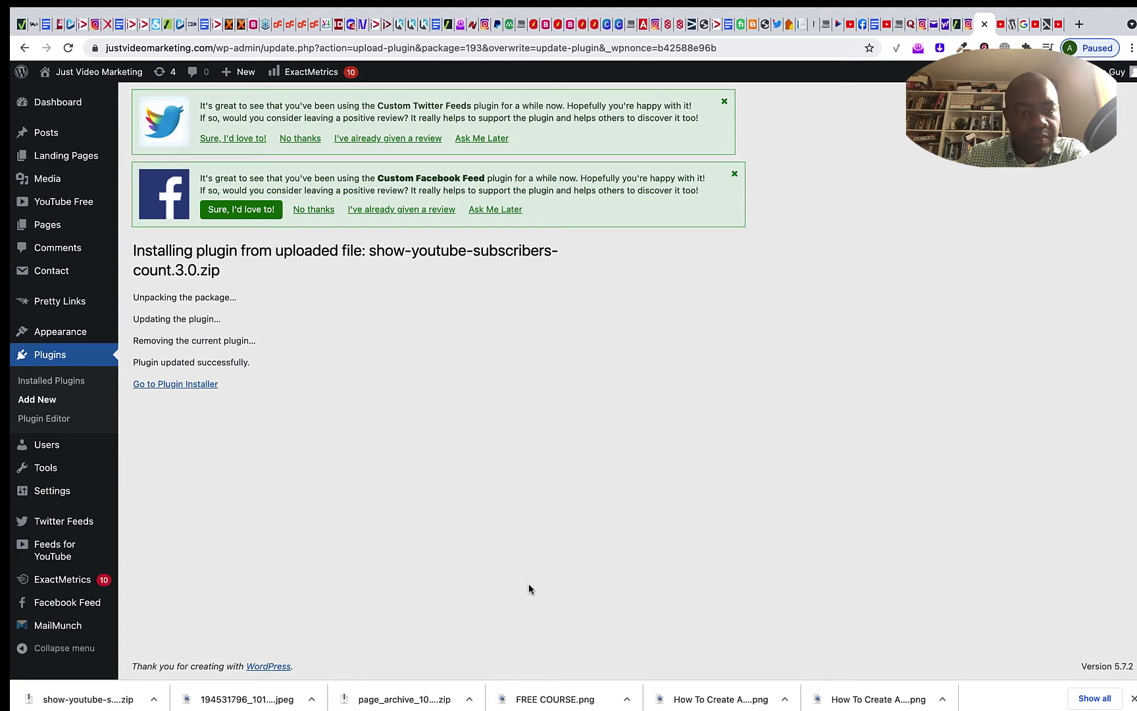
# Browse the plugin installer page, then reopen the installed plugins list and locate YT Sub Counter.
pyautogui.click(187, 384)
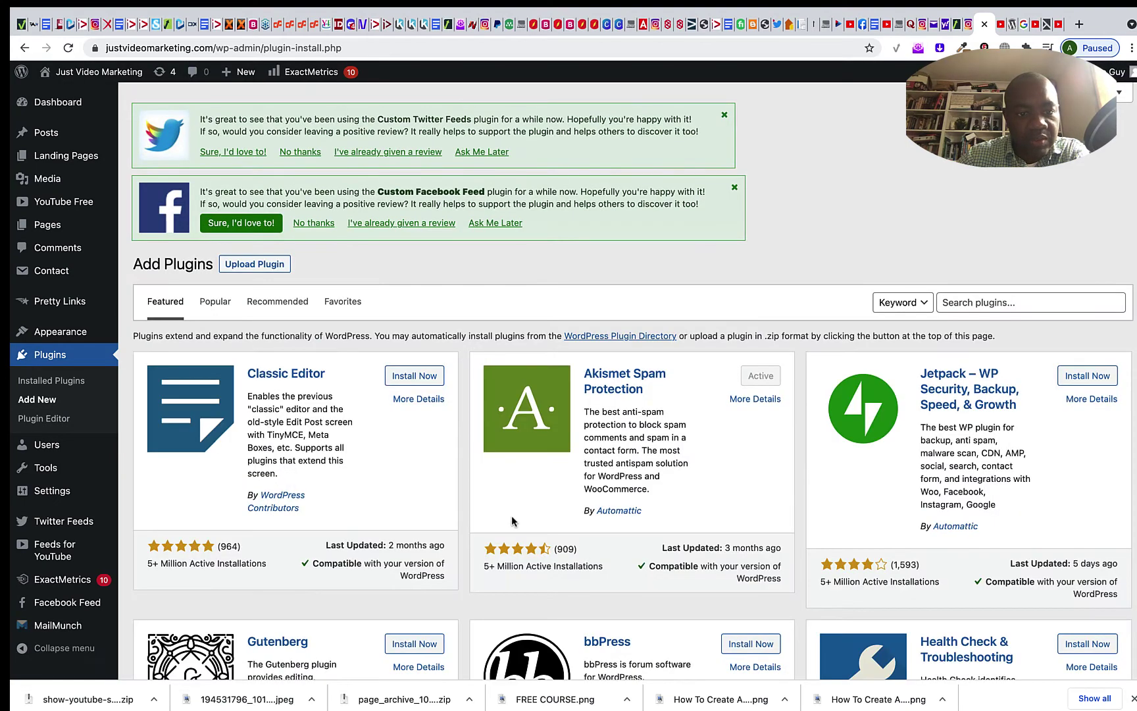
pyautogui.scroll(-10, 512, 516)
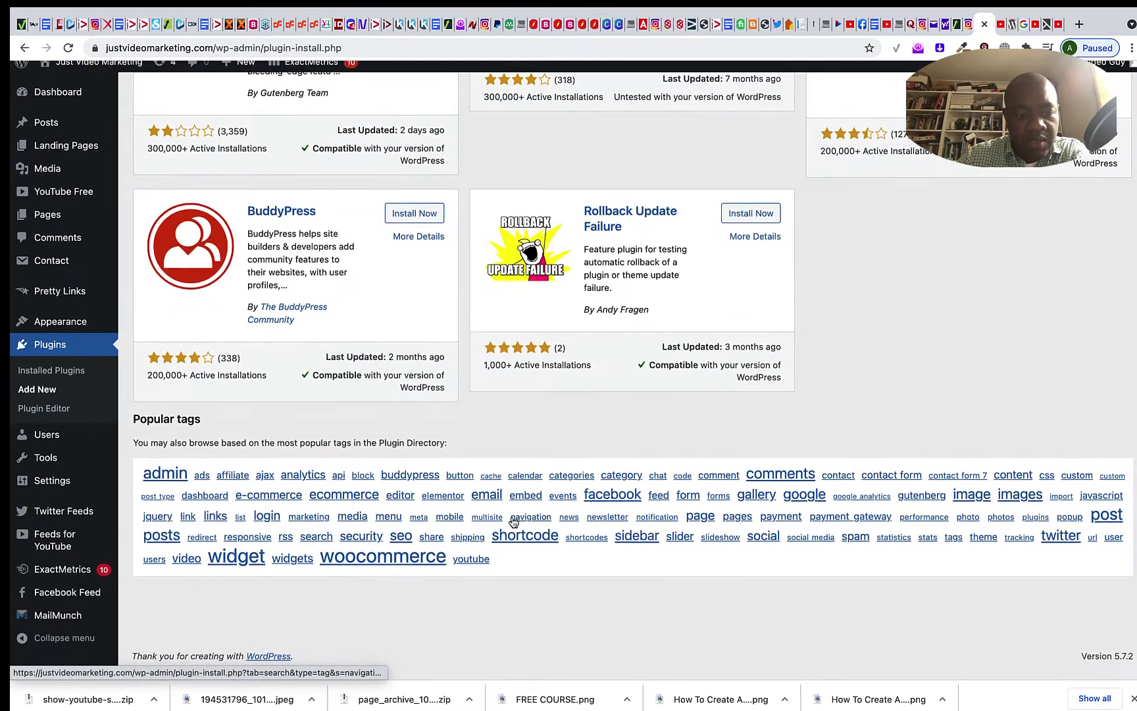
pyautogui.scroll(1, 512, 516)
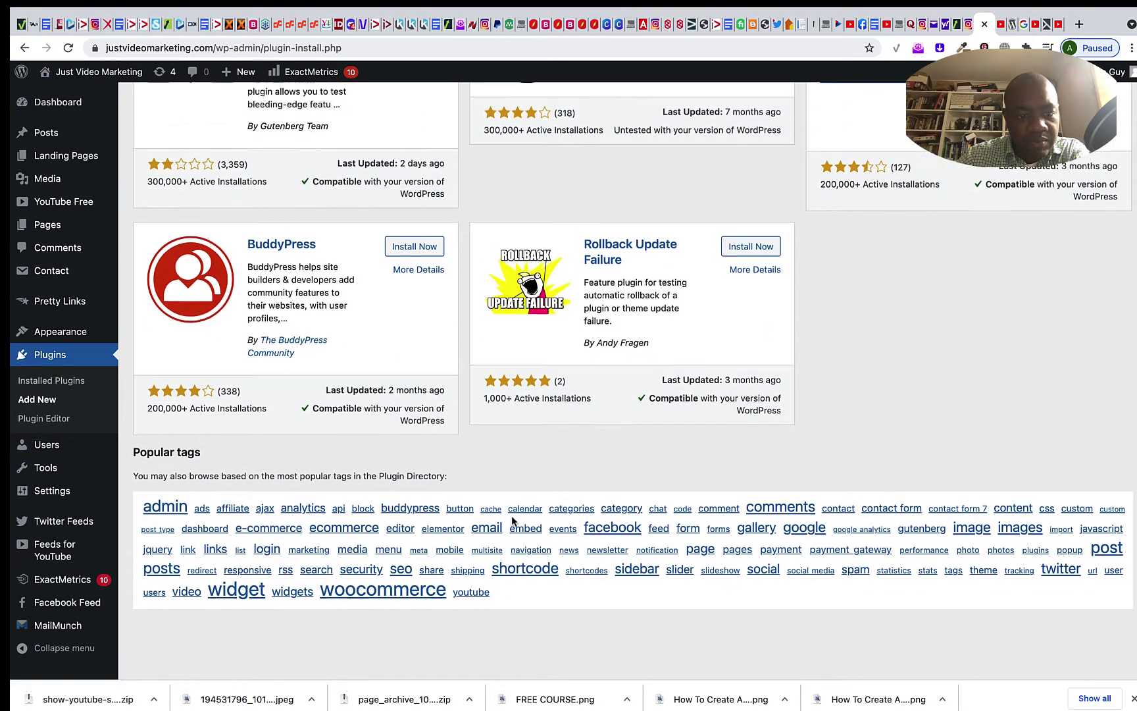
pyautogui.scroll(10, 512, 515)
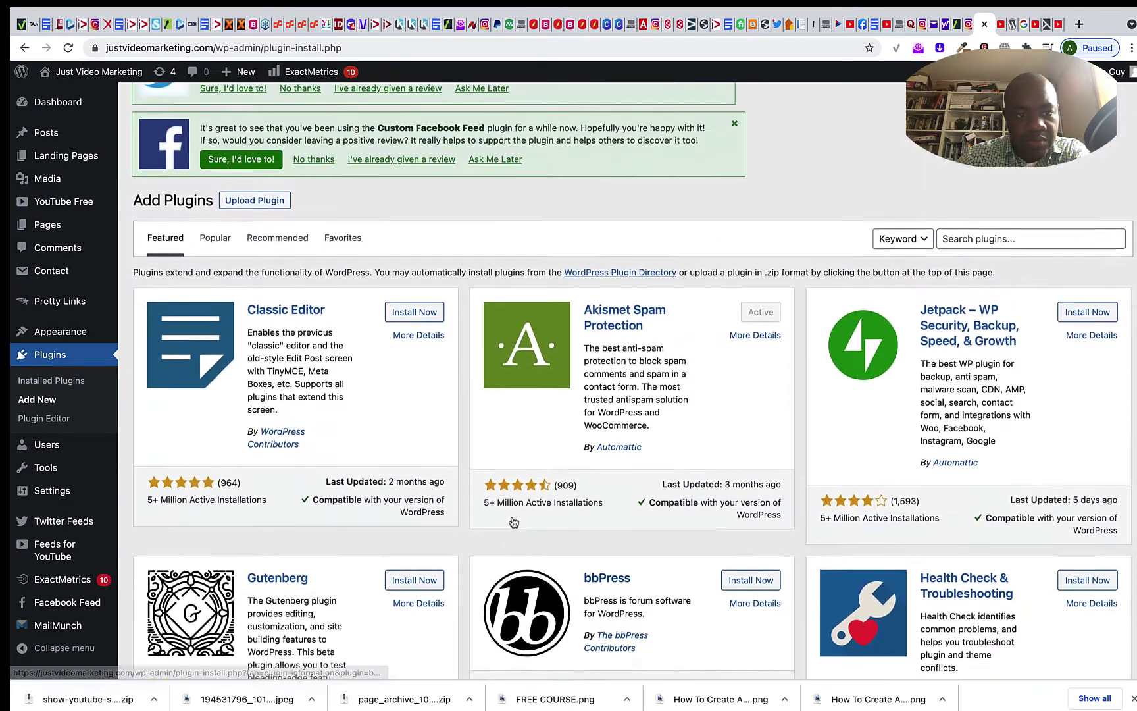
pyautogui.scroll(2, 513, 522)
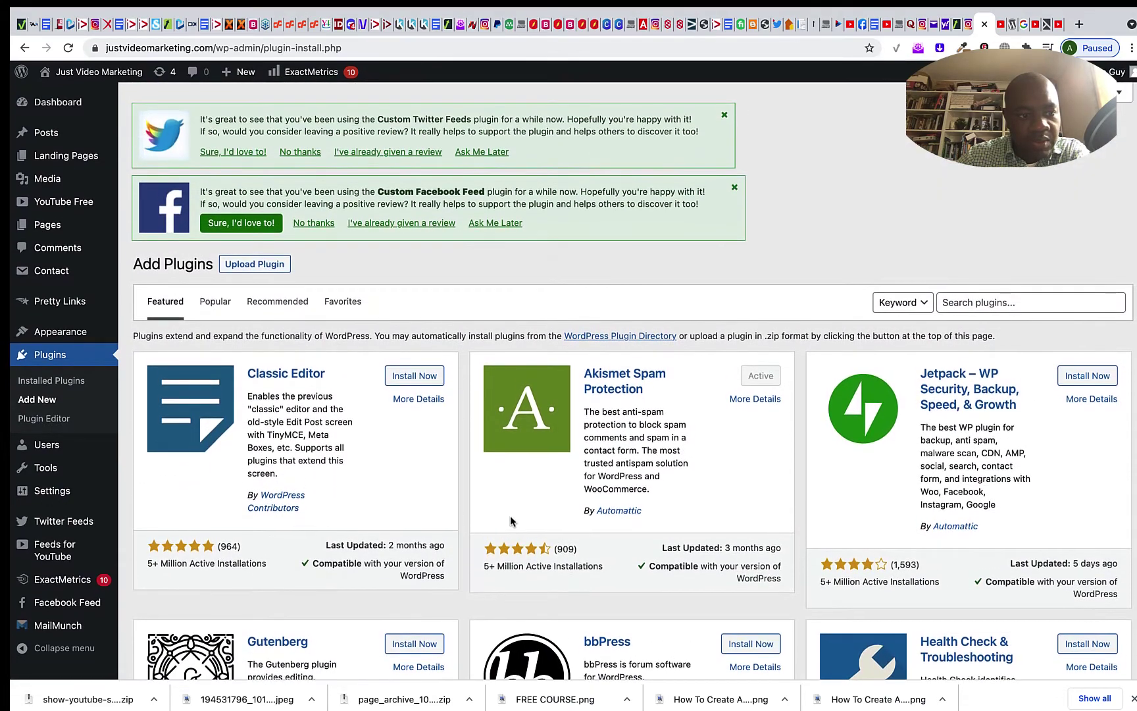
pyautogui.click(51, 380)
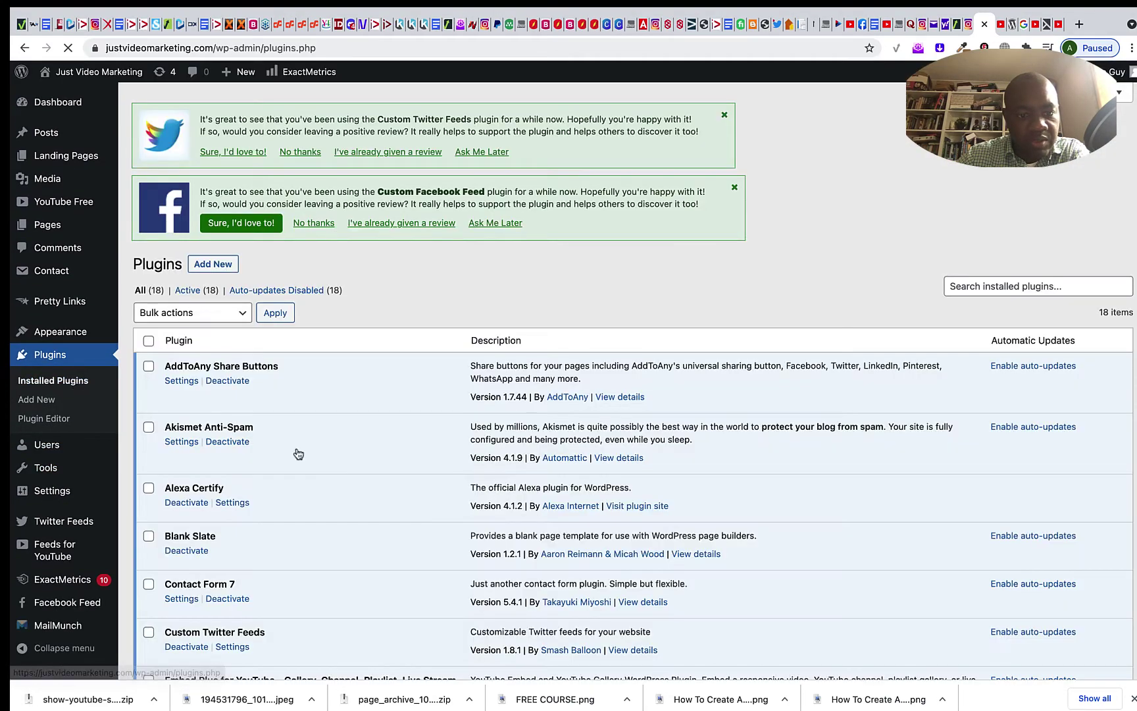
pyautogui.scroll(-12, 426, 507)
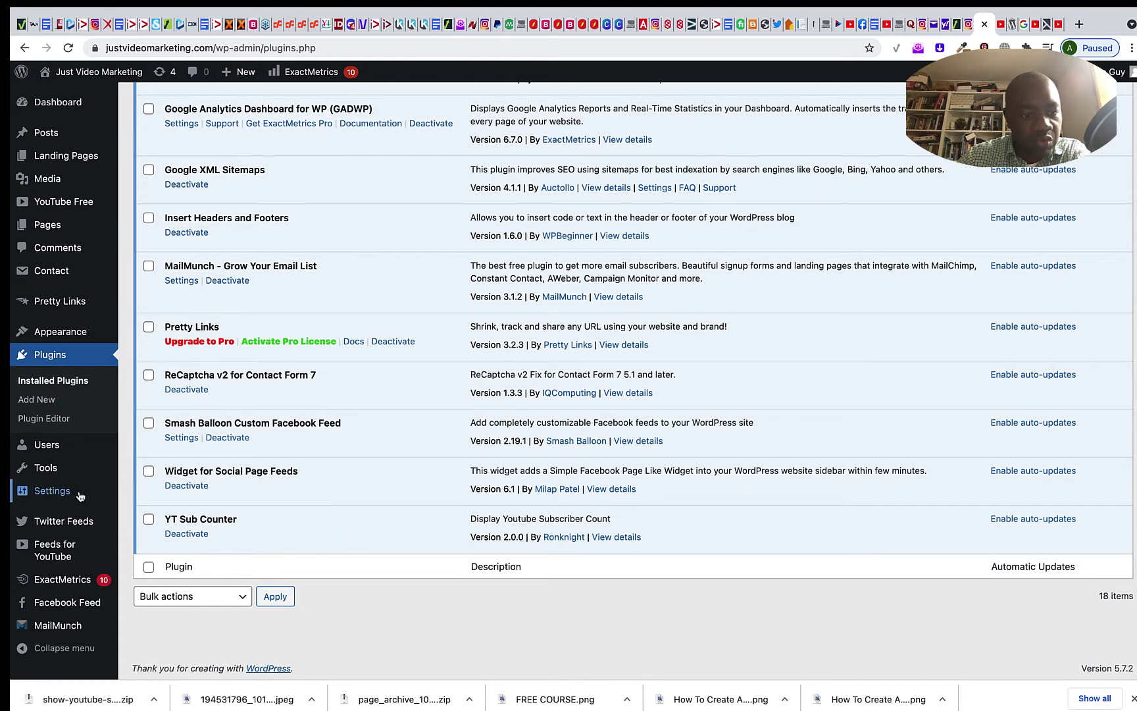
# Open the site's Widgets page from the appearance options.
pyautogui.scroll(5, 49, 490)
pyautogui.moveTo(69, 333)
pyautogui.scroll(1, 68, 333)
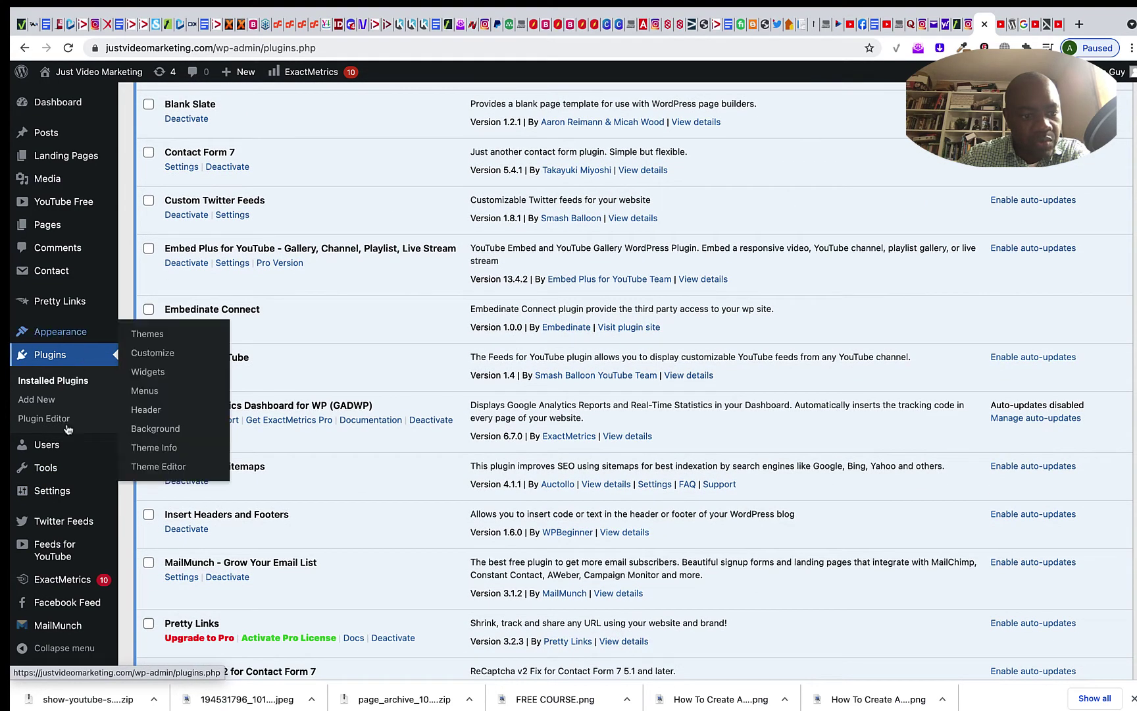
pyautogui.scroll(-2, 61, 506)
pyautogui.scroll(5, 60, 505)
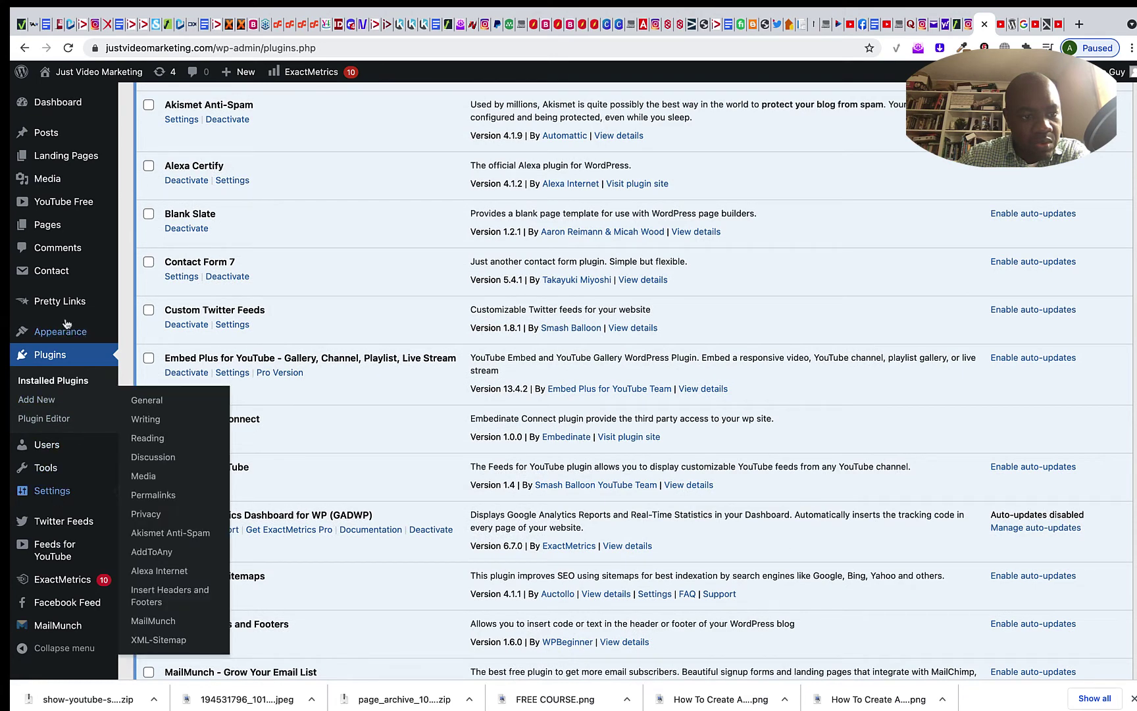
pyautogui.moveTo(74, 336)
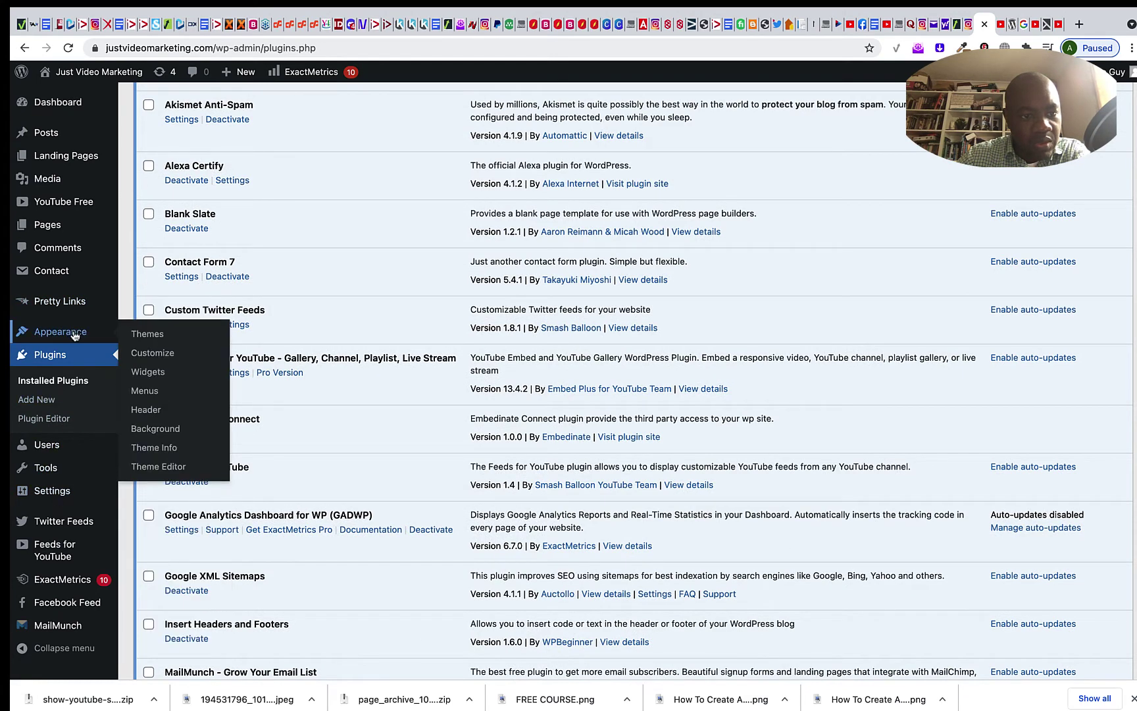
pyautogui.click(163, 373)
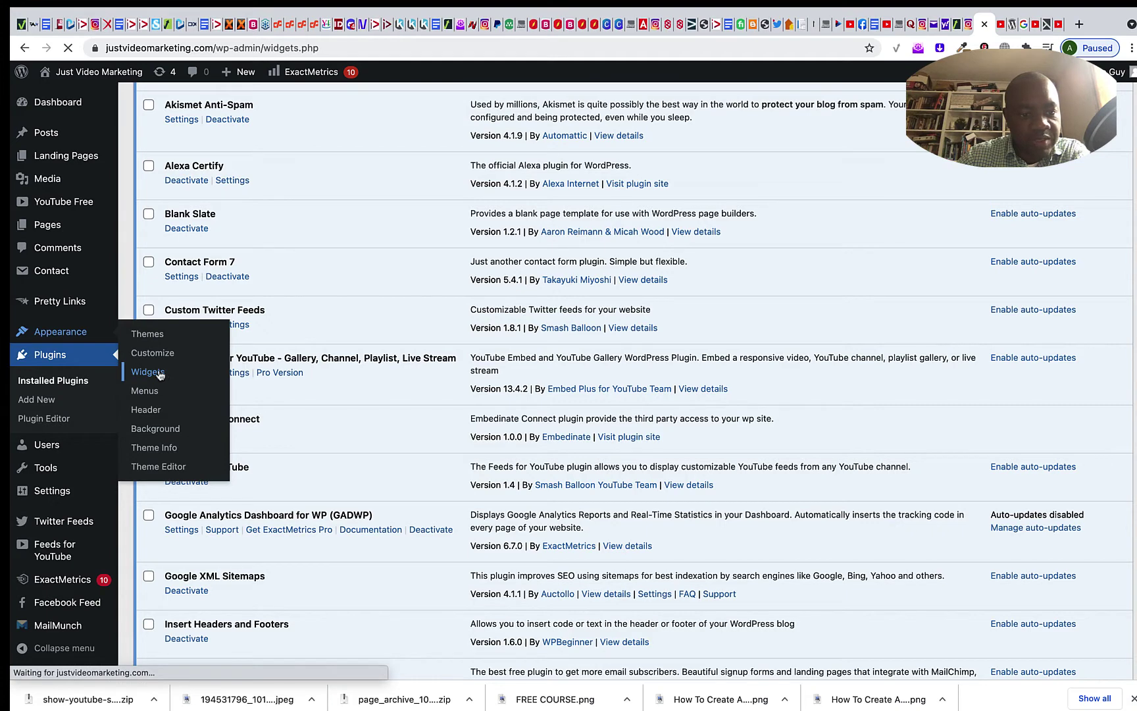
# Find the Youtube Subscribers widget among the available widgets and review the sidebar and column areas it can be added to.
pyautogui.scroll(-10, 329, 395)
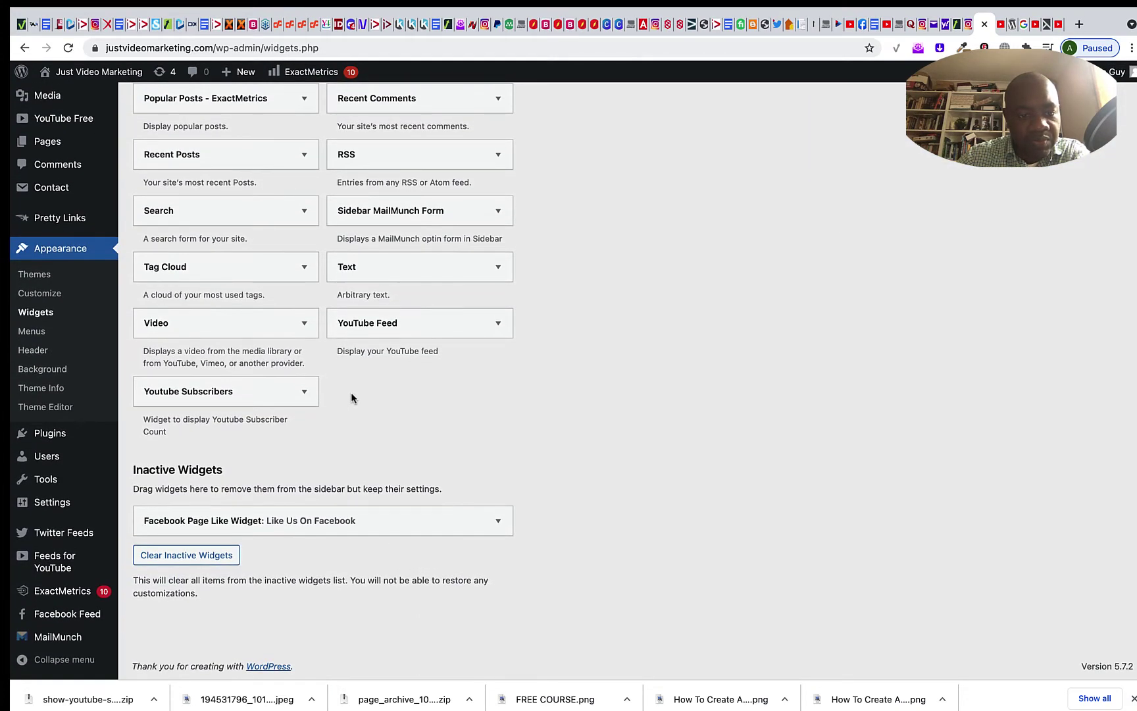
pyautogui.scroll(8, 350, 397)
pyautogui.scroll(-8, 351, 397)
pyautogui.click(304, 391)
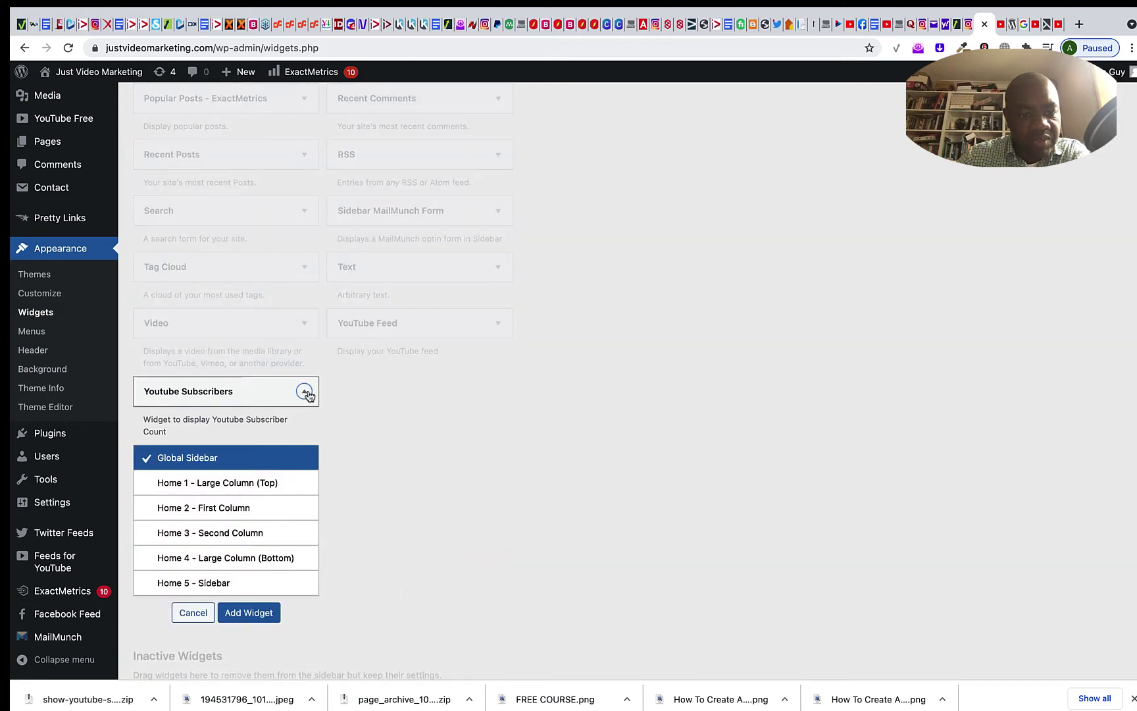
pyautogui.scroll(-2, 289, 464)
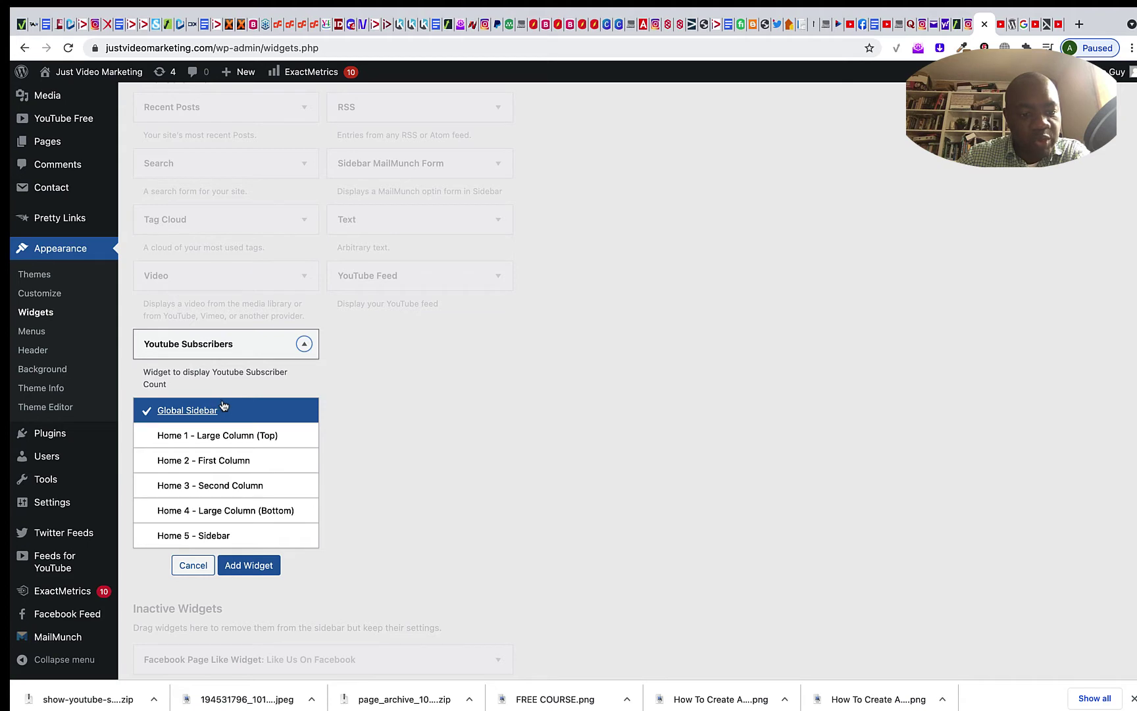
pyautogui.scroll(-2, 264, 440)
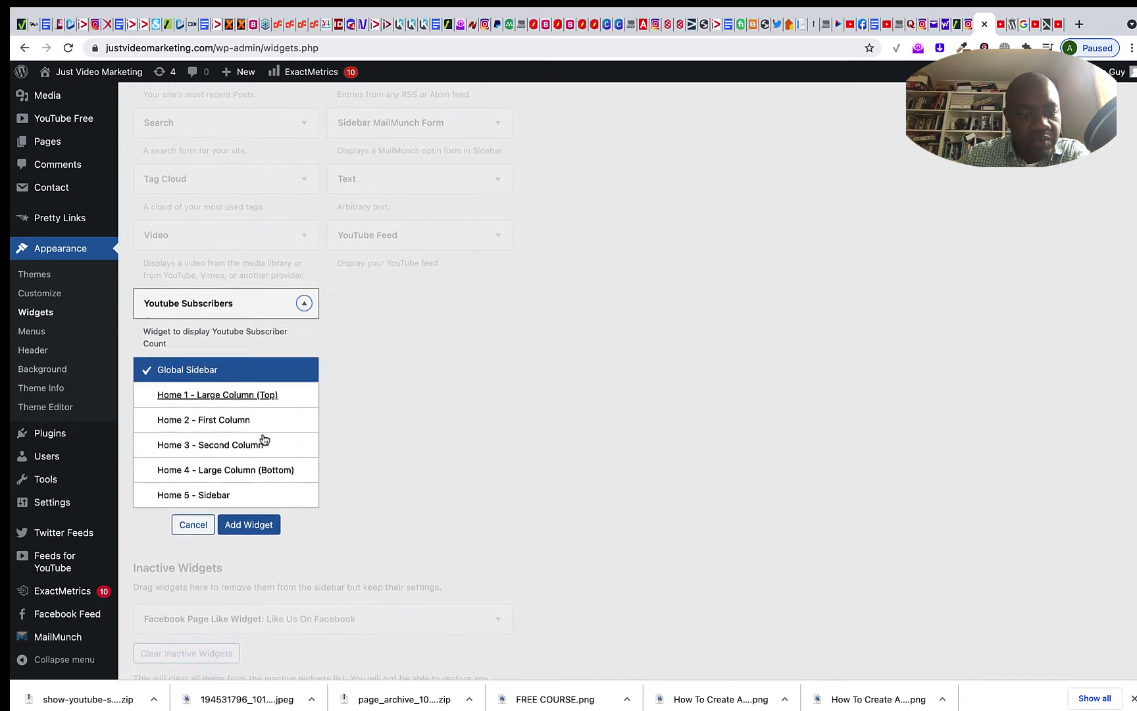
pyautogui.scroll(12, 265, 440)
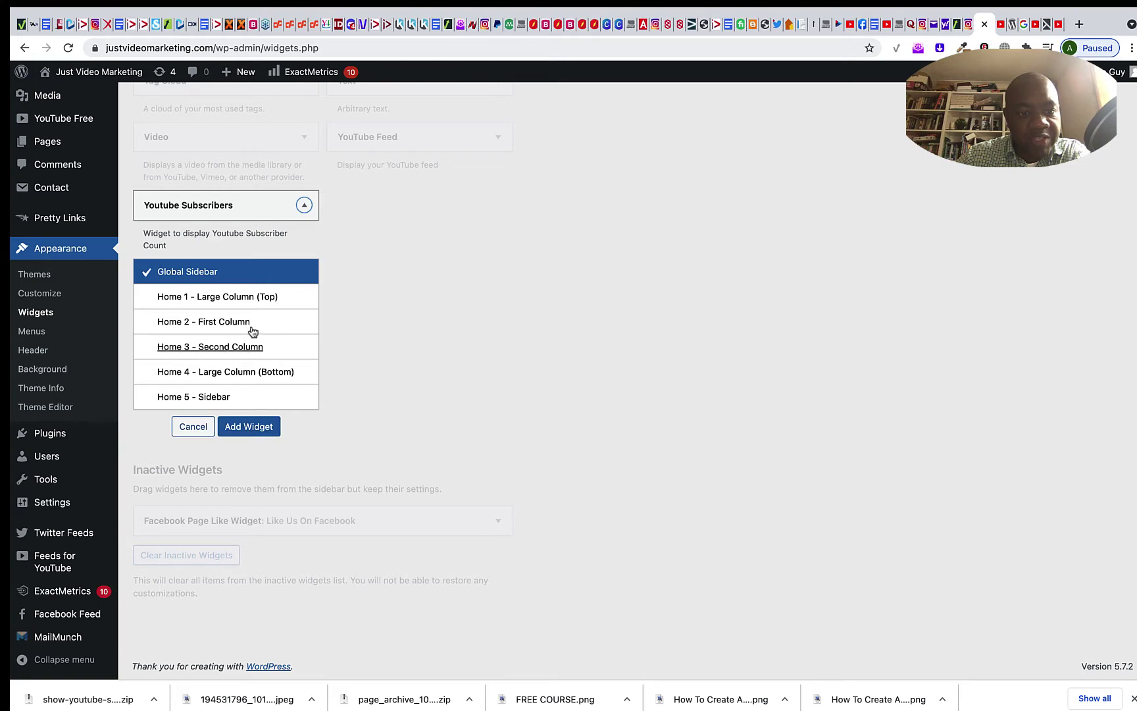
pyautogui.click(248, 426)
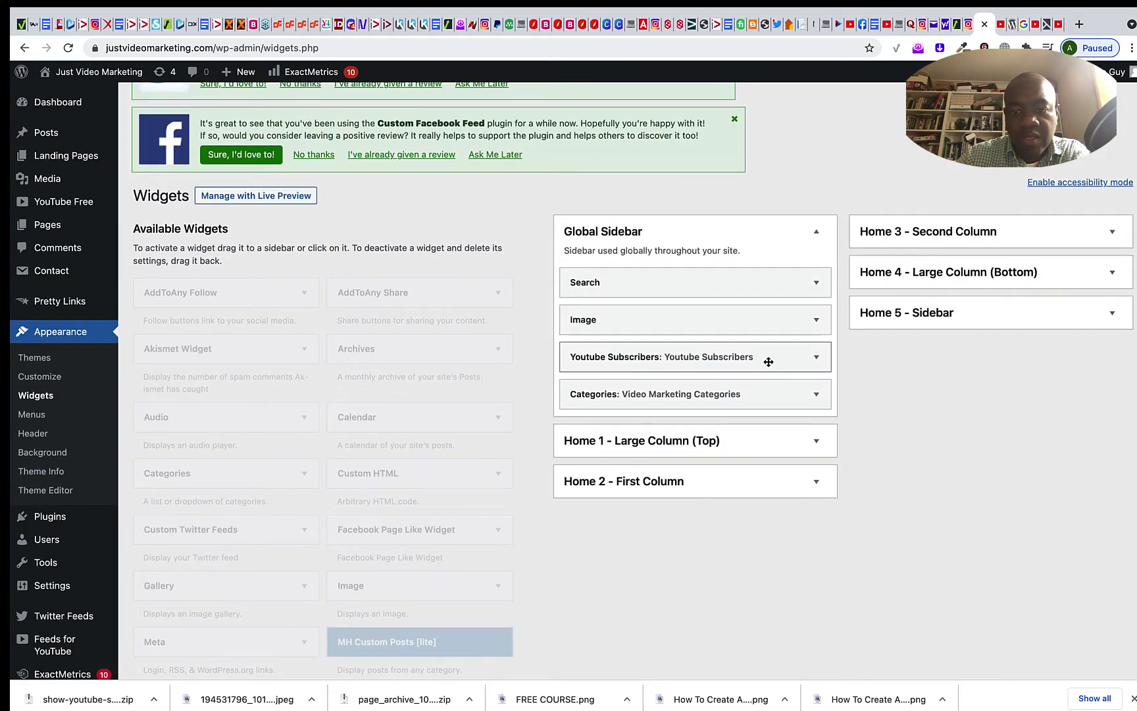
# Expand the Youtube Subscribers widget in the Global Sidebar and review its title, channel ID, layout, theme and count settings.
pyautogui.click(816, 357)
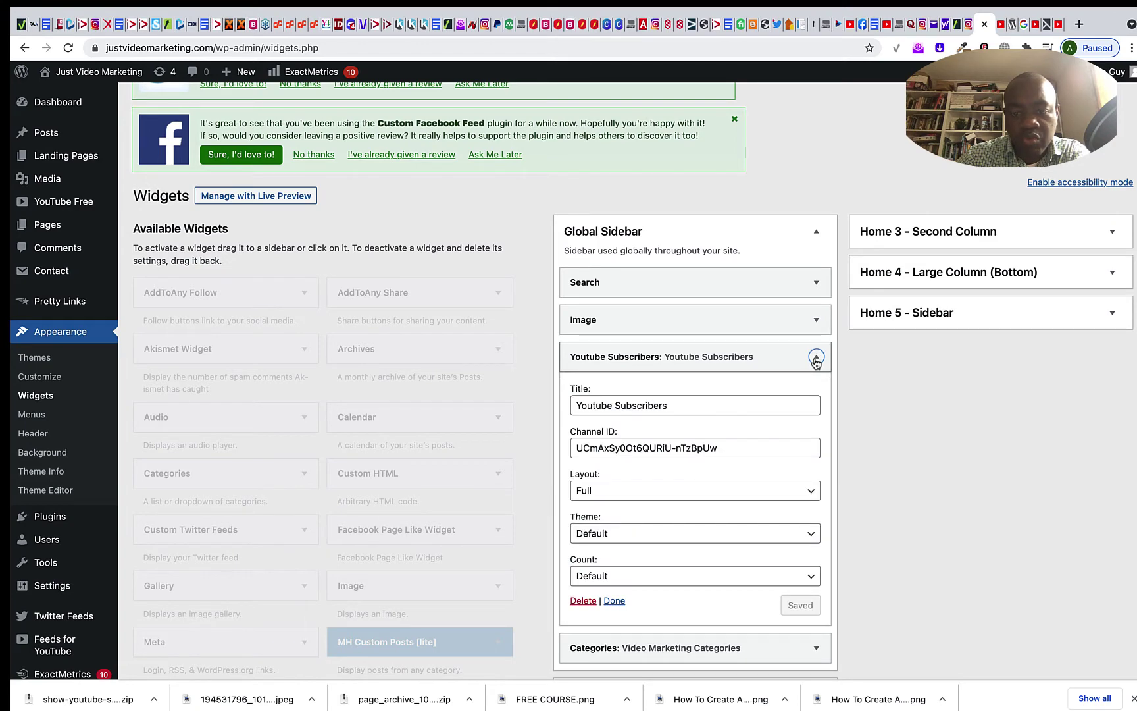
pyautogui.scroll(-3, 787, 386)
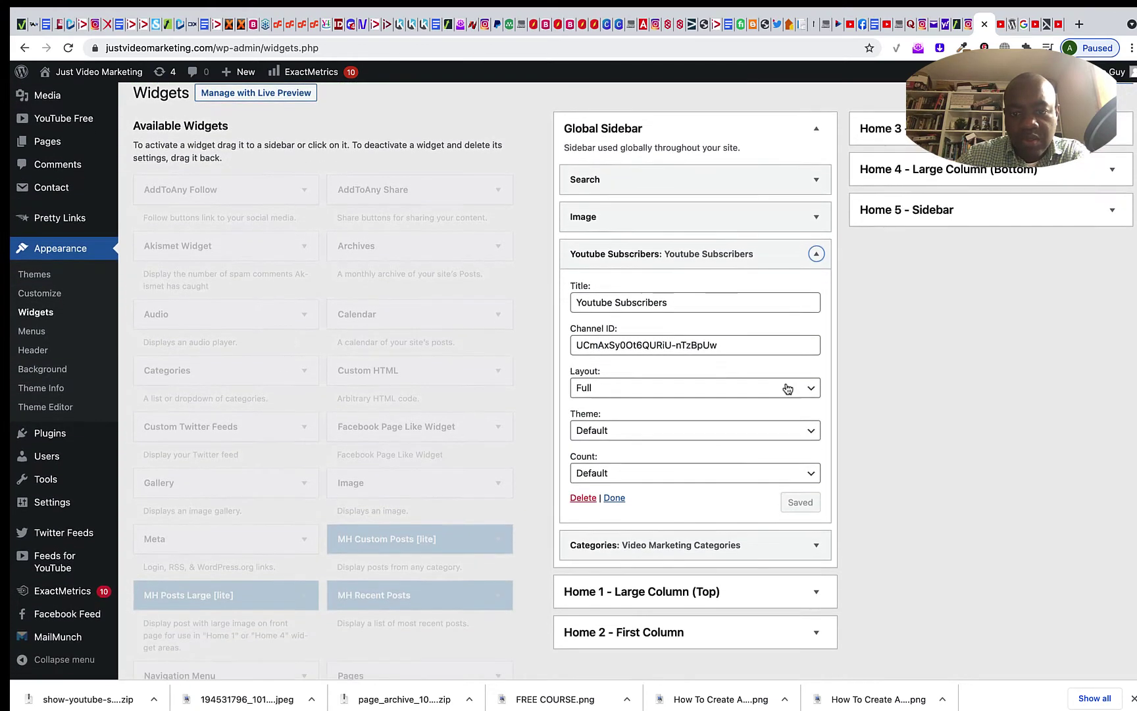
pyautogui.scroll(-1, 783, 385)
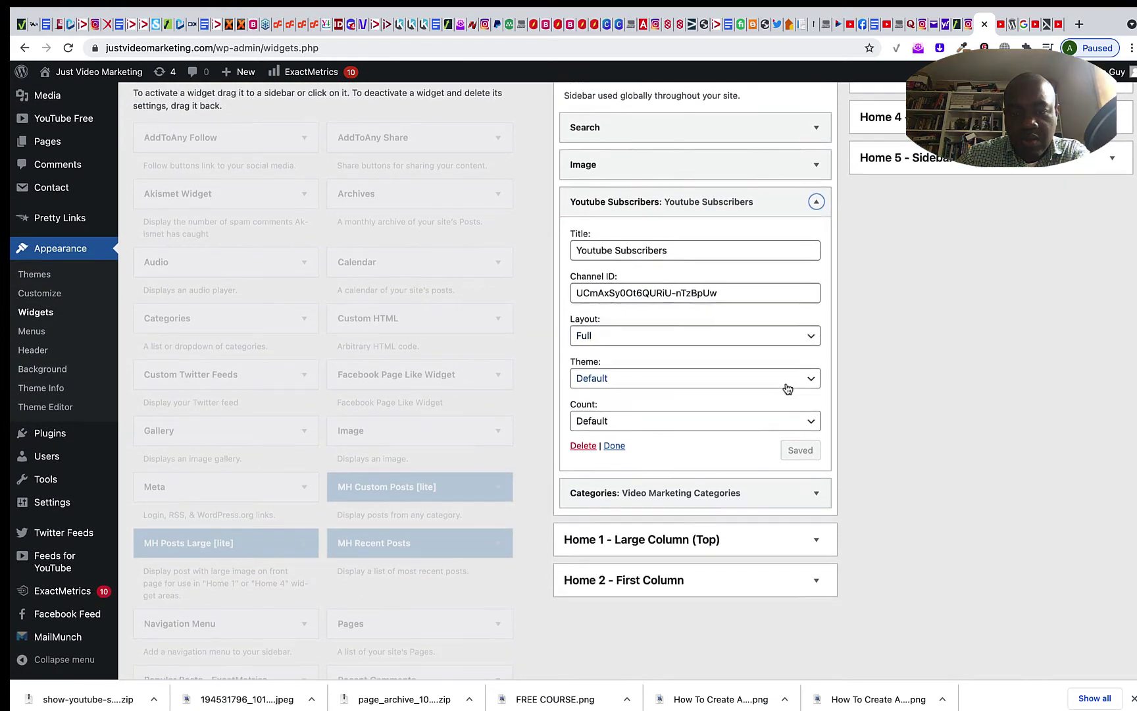
pyautogui.scroll(1, 770, 379)
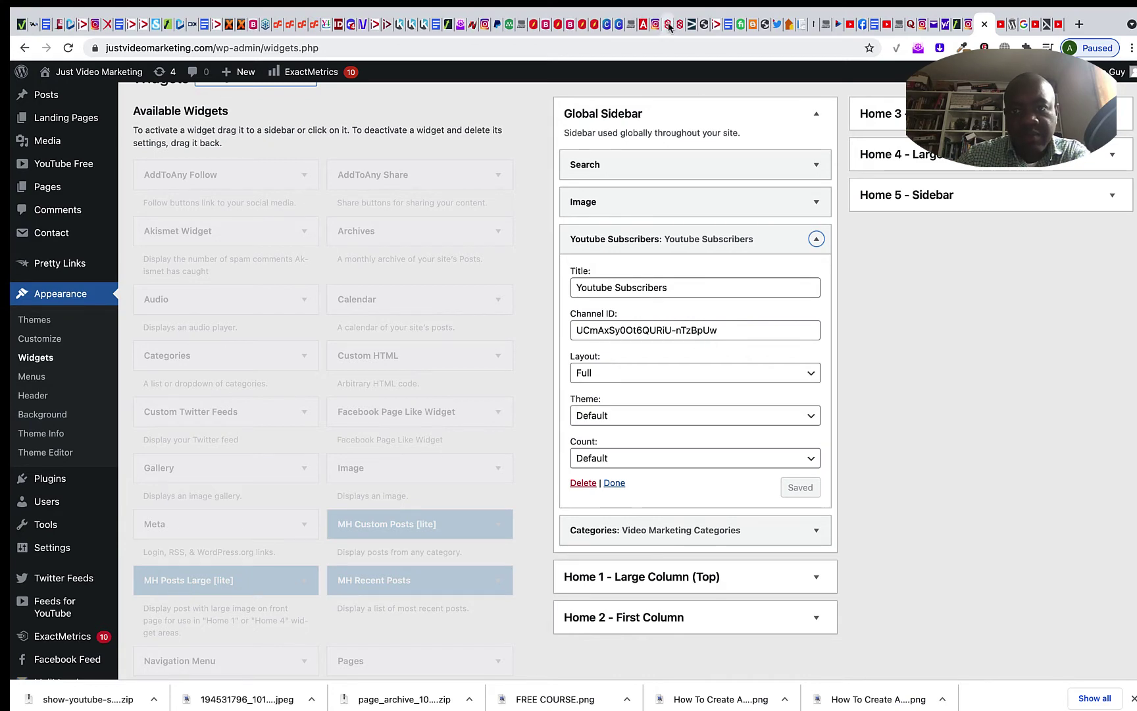
pyautogui.scroll(-1, 724, 382)
pyautogui.scroll(-1, 739, 429)
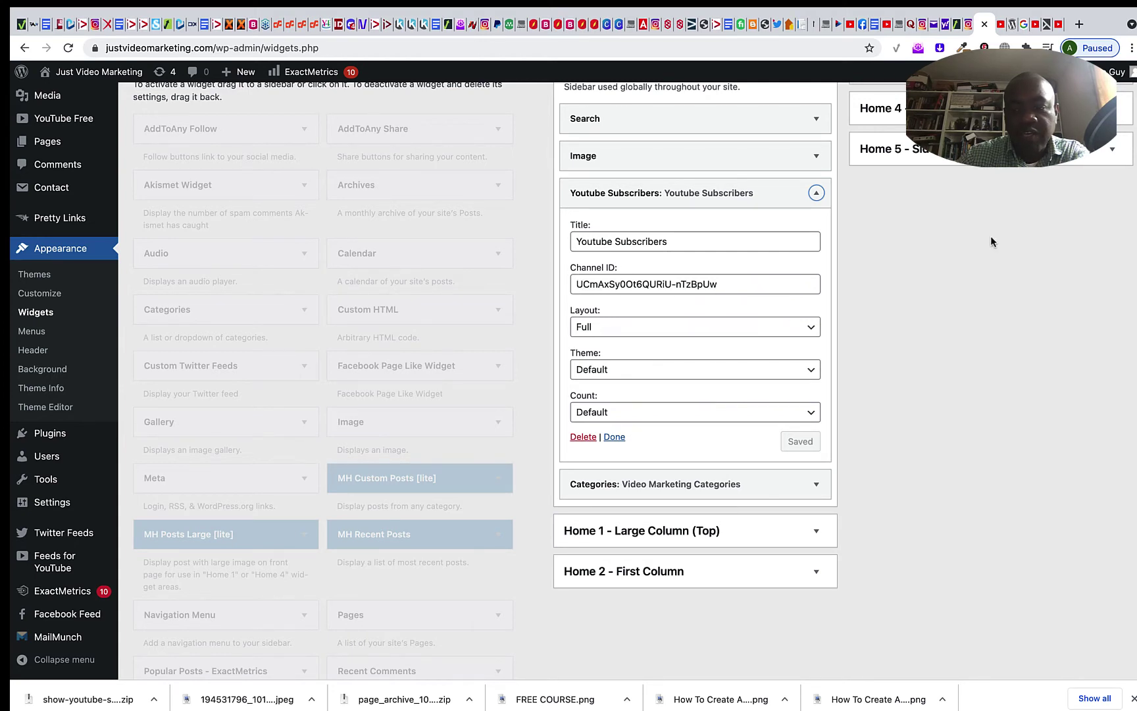
# Switch to YouTube, select the Just Video Marketing channel and open it in YouTube Studio.
pyautogui.click(1001, 25)
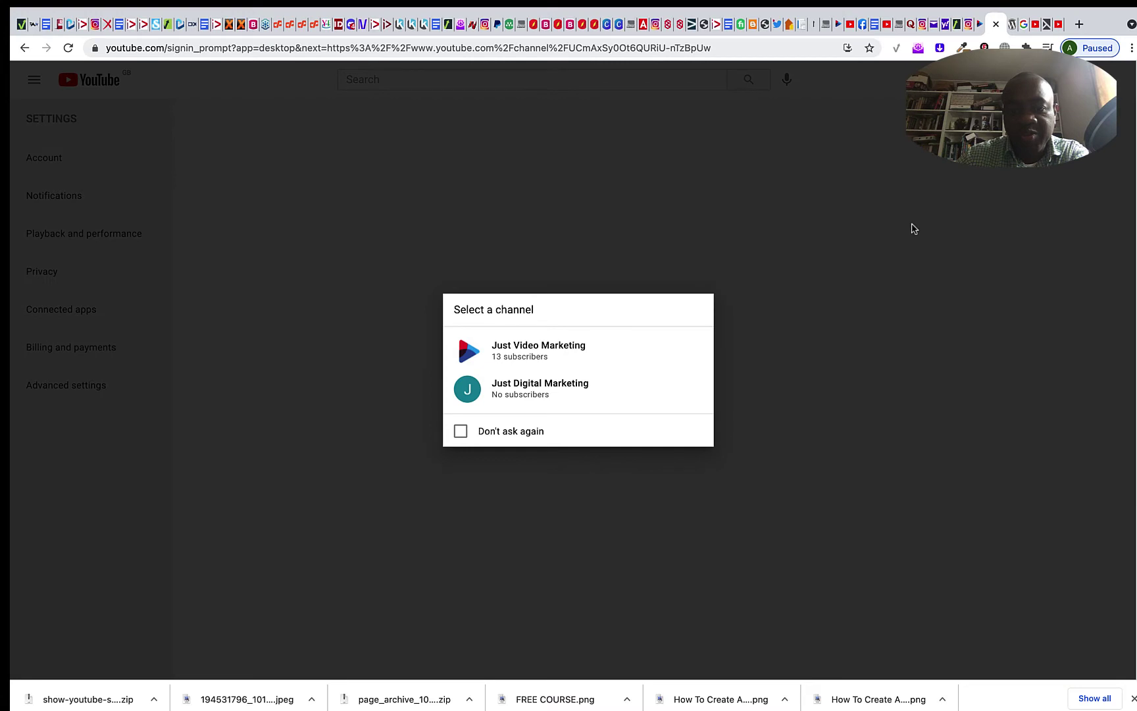
pyautogui.click(609, 349)
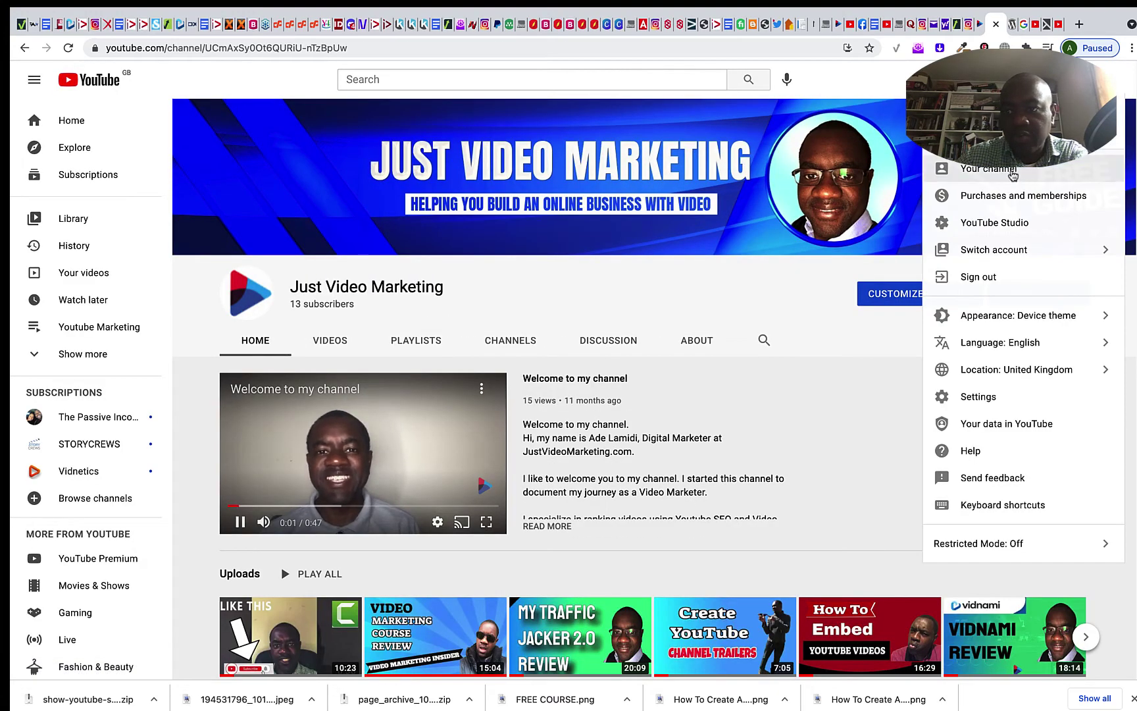
pyautogui.click(1023, 227)
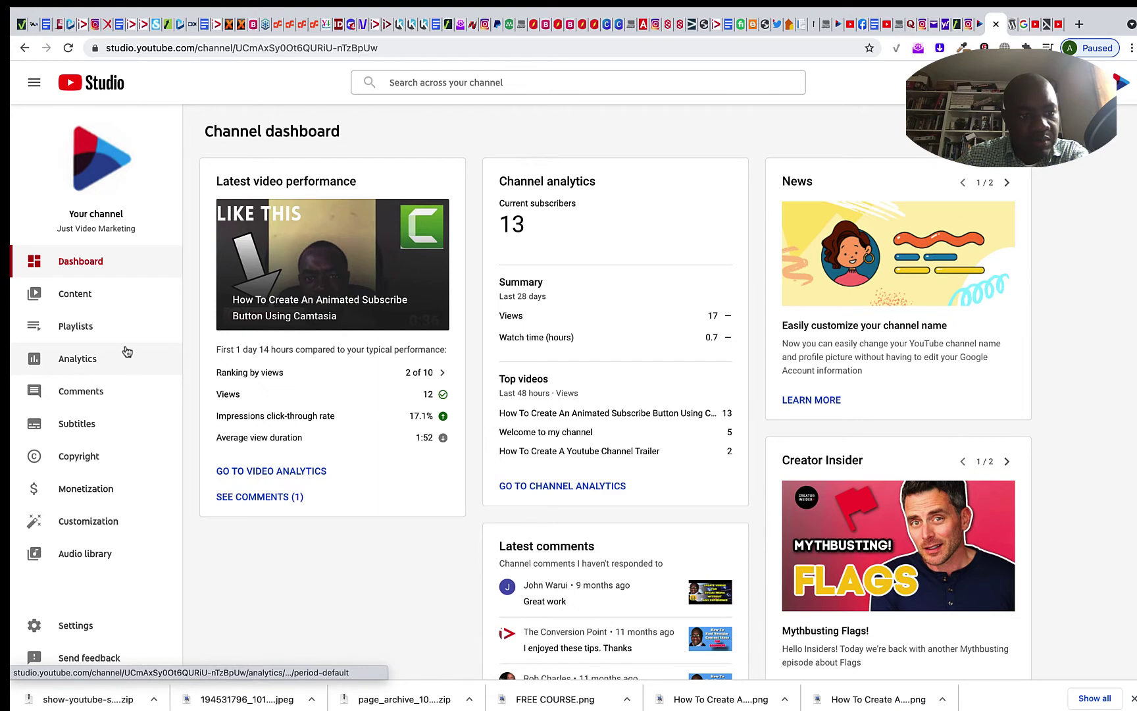
# Open the Studio channel settings and check the basic info, advanced settings and feature eligibility for the channel ID.
pyautogui.scroll(-5, 270, 424)
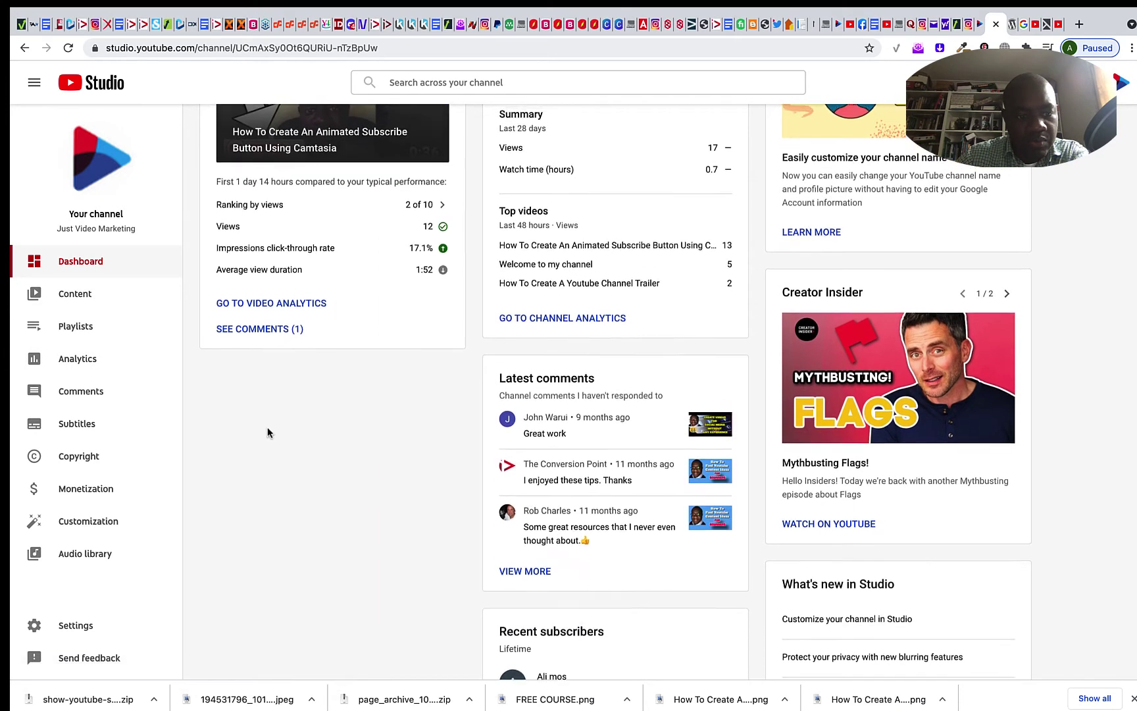
pyautogui.click(68, 625)
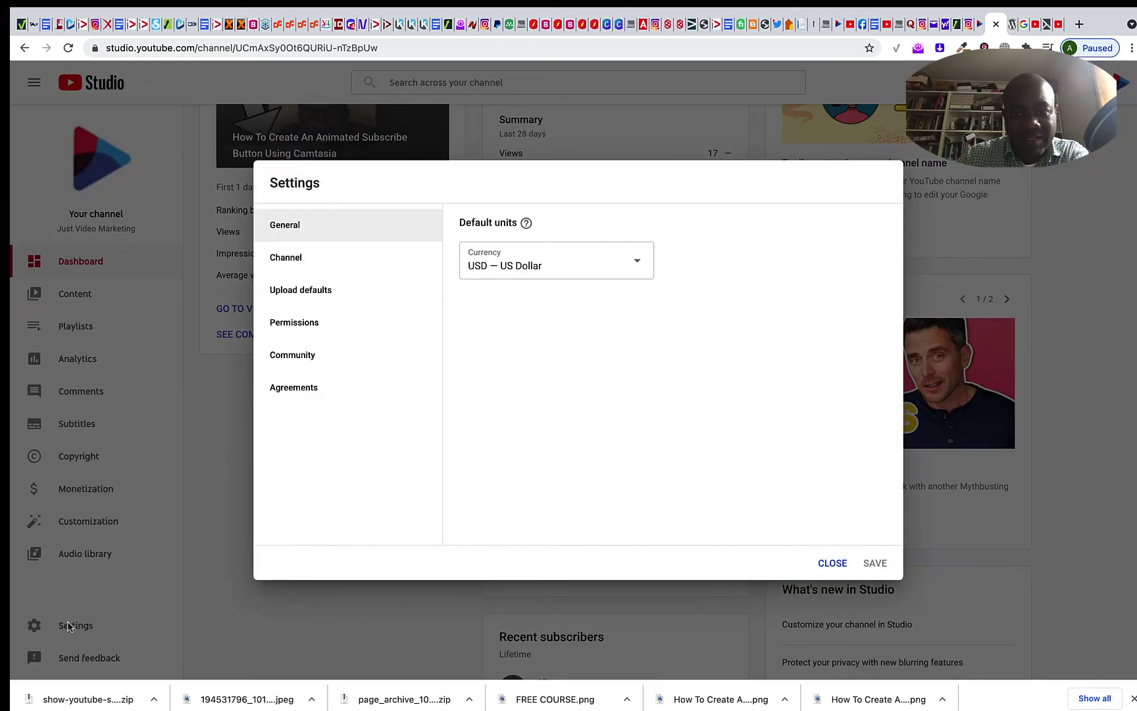
pyautogui.click(300, 259)
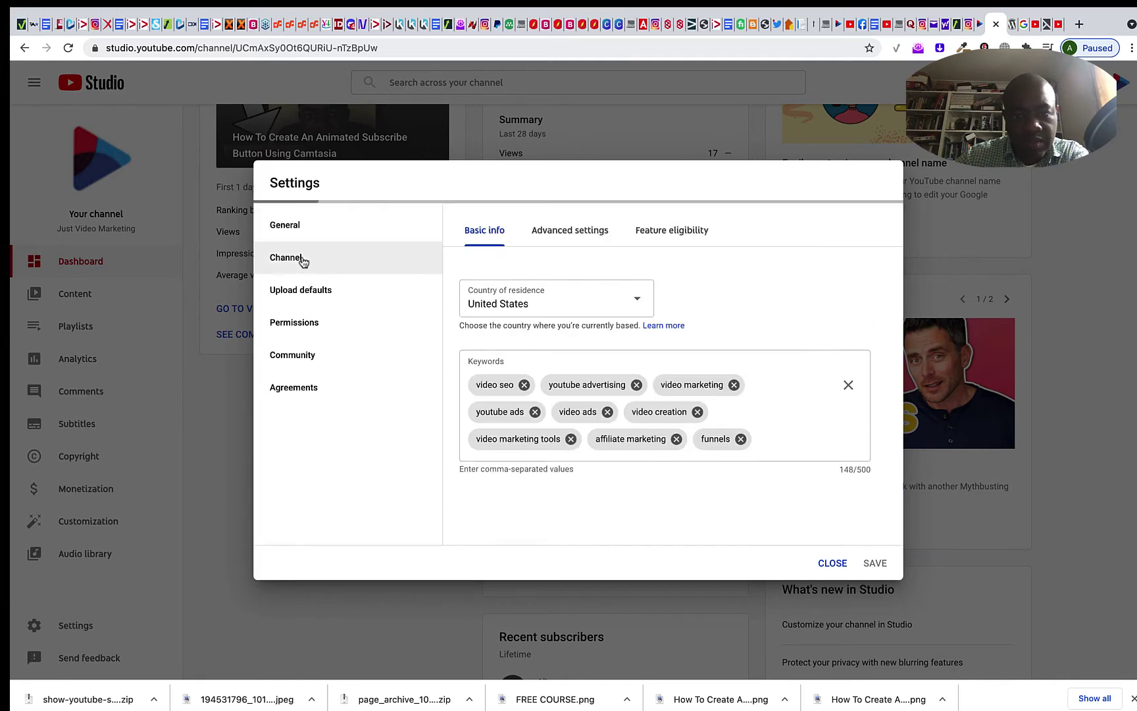
pyautogui.click(582, 230)
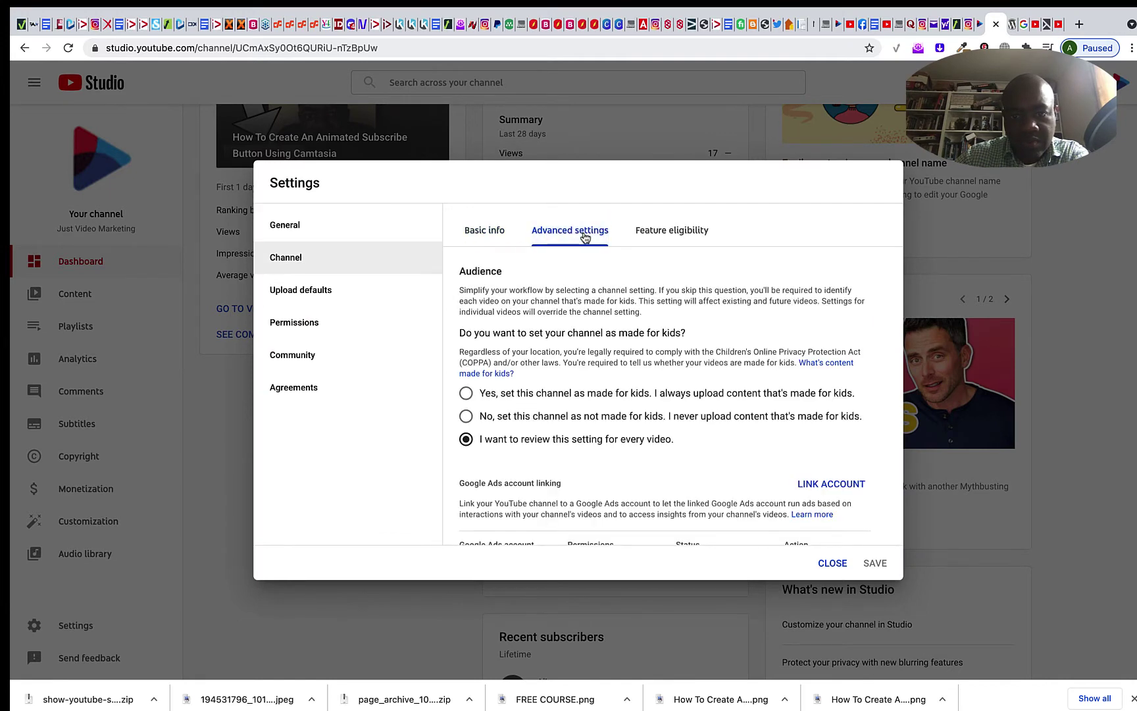
pyautogui.click(685, 234)
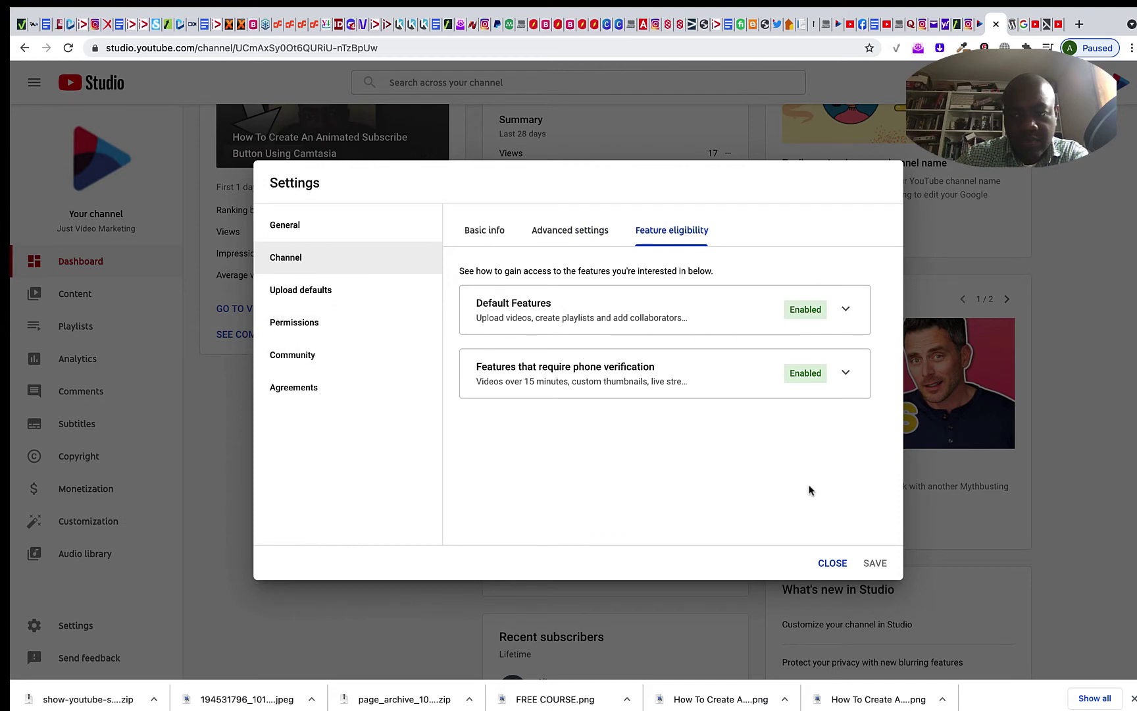
# Close the Studio settings and look through the channel dashboard for the channel ID.
pyautogui.click(832, 562)
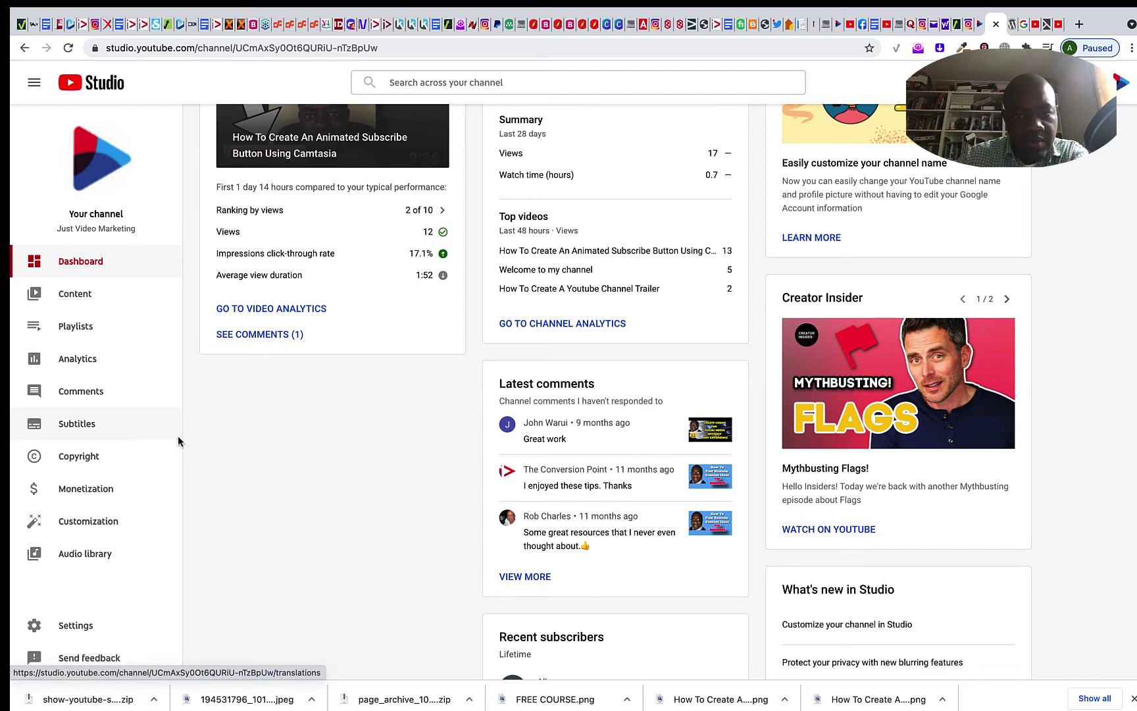
pyautogui.scroll(-1, 226, 445)
pyautogui.scroll(4, 226, 445)
pyautogui.scroll(-5, 226, 444)
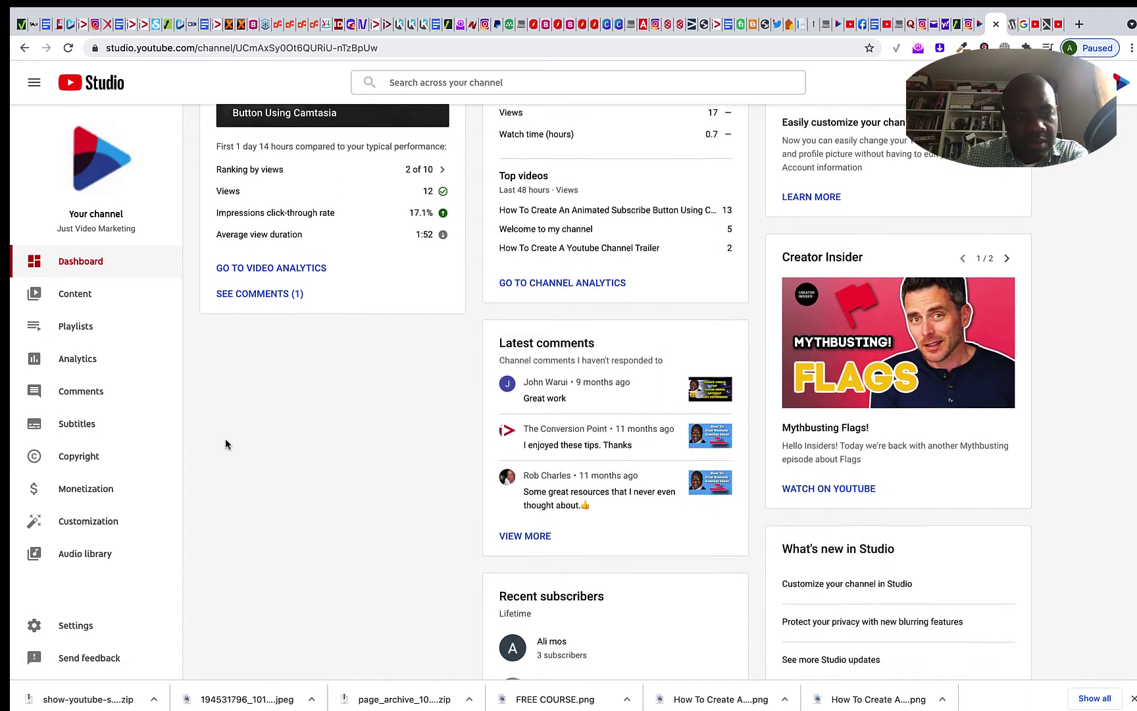
pyautogui.scroll(5, 225, 444)
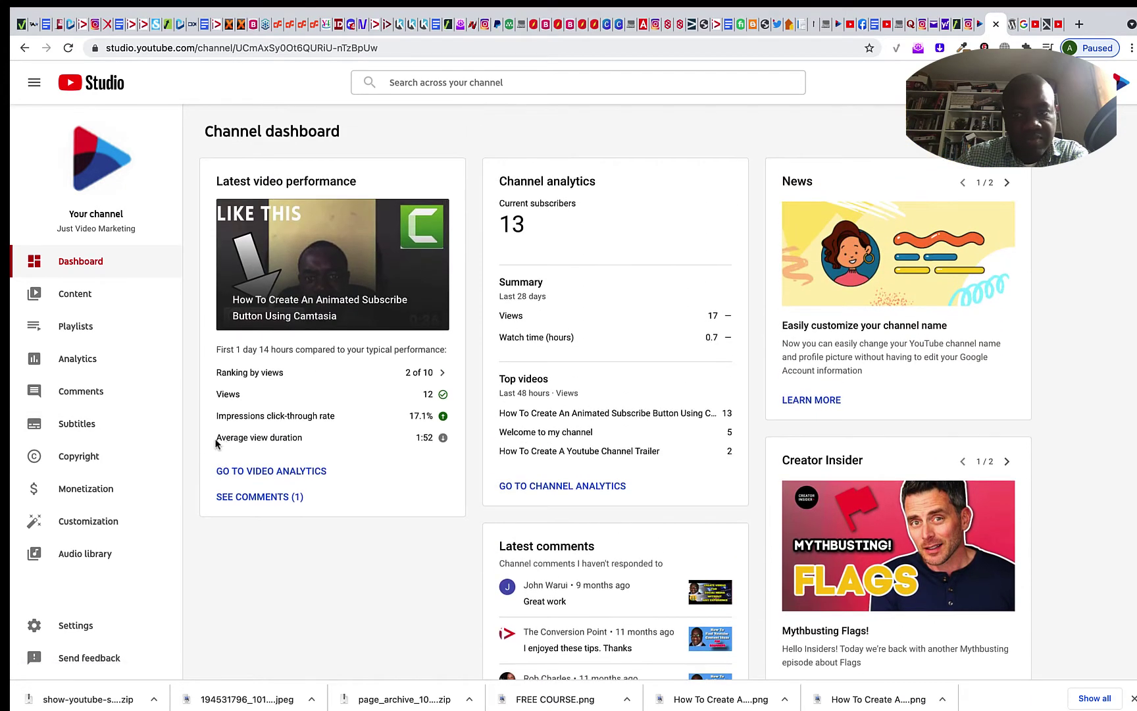
pyautogui.scroll(-1, 217, 444)
# Go to the YouTube channel page, open its channel customization and check the basic info for the channel URL and ID.
pyautogui.click(1121, 84)
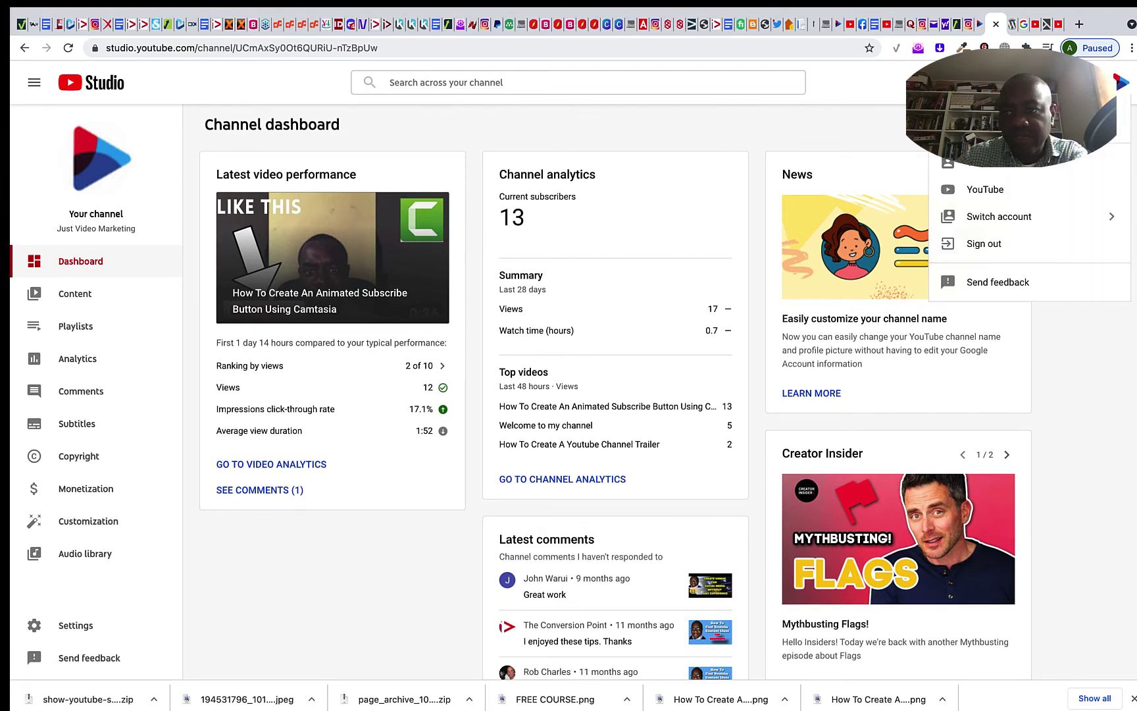
pyautogui.click(985, 189)
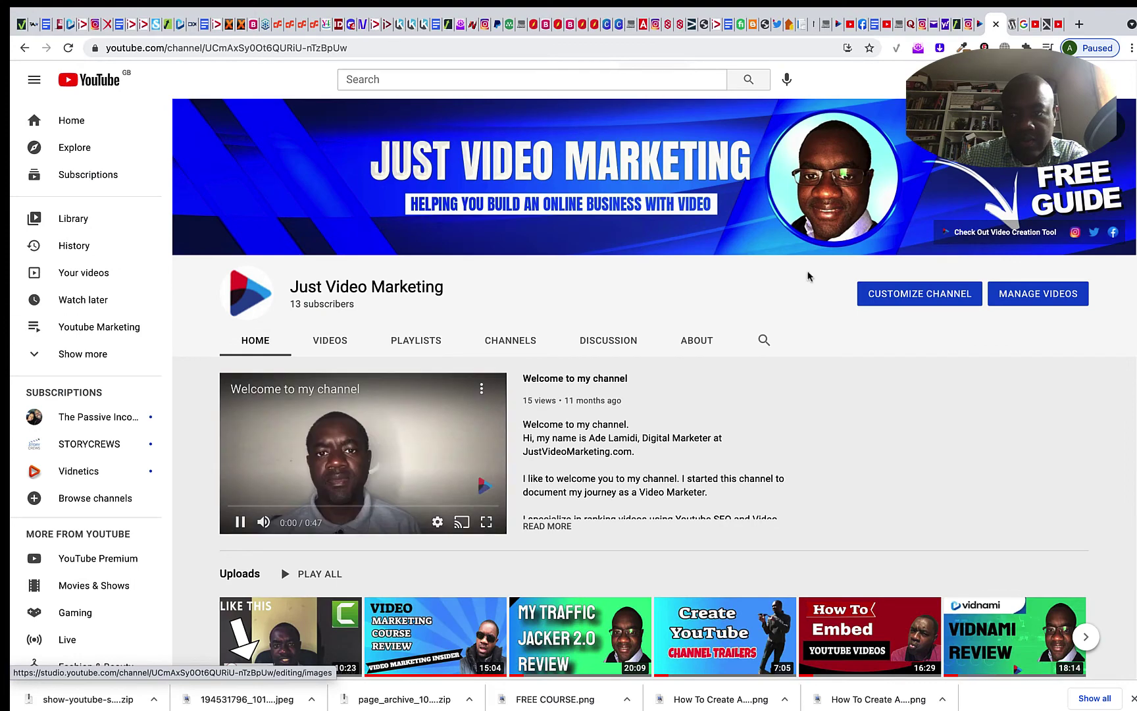
pyautogui.click(908, 296)
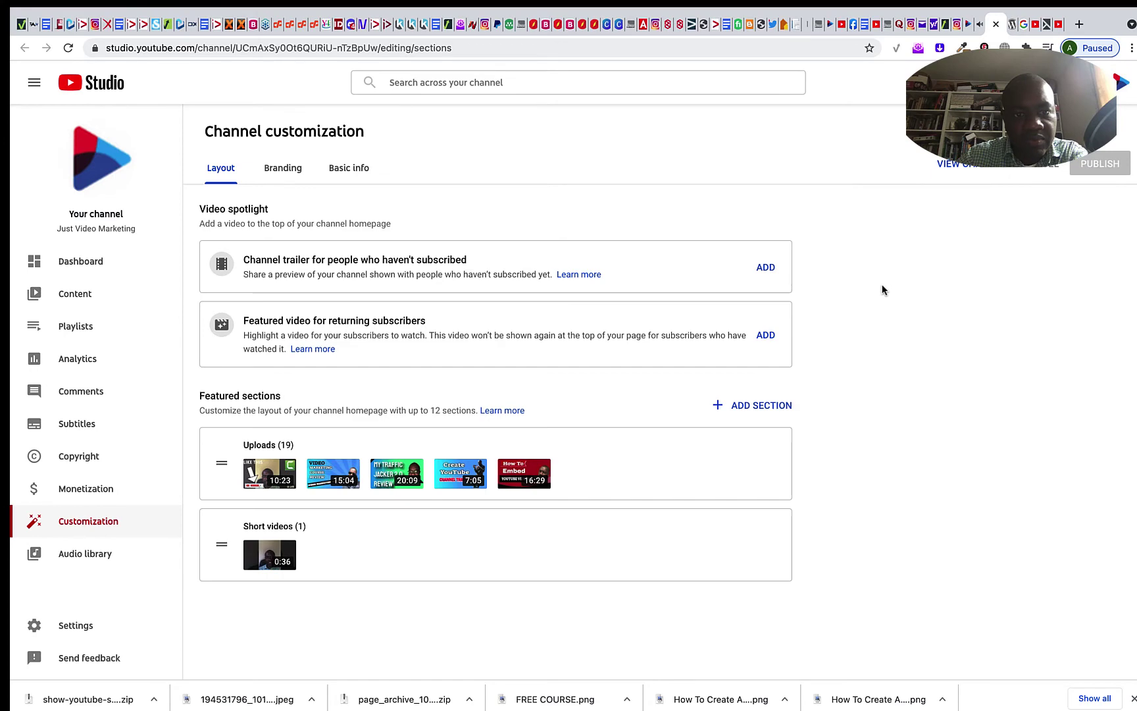
pyautogui.click(352, 169)
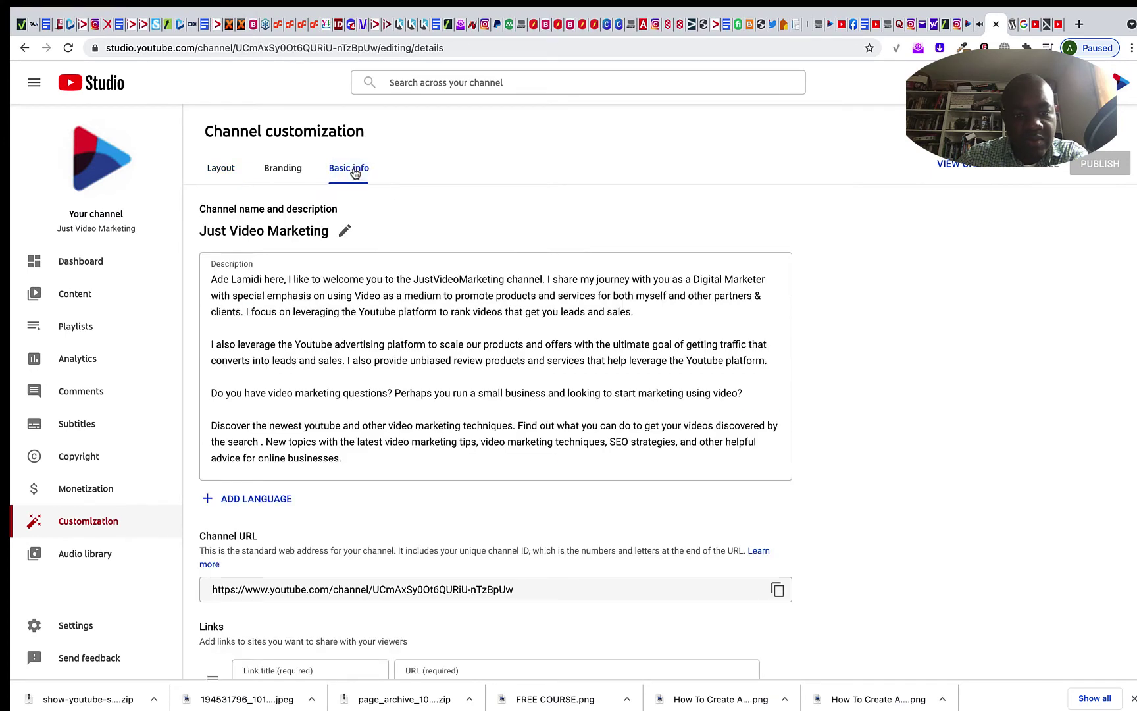
pyautogui.scroll(-3, 558, 232)
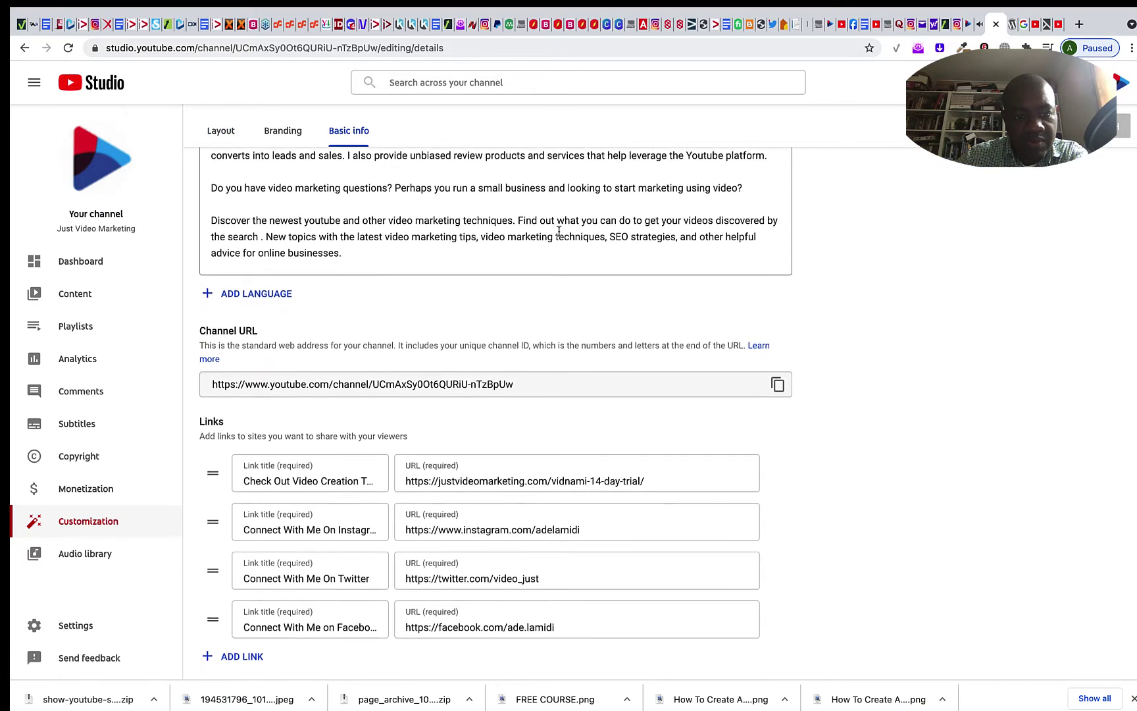
pyautogui.scroll(-1, 559, 231)
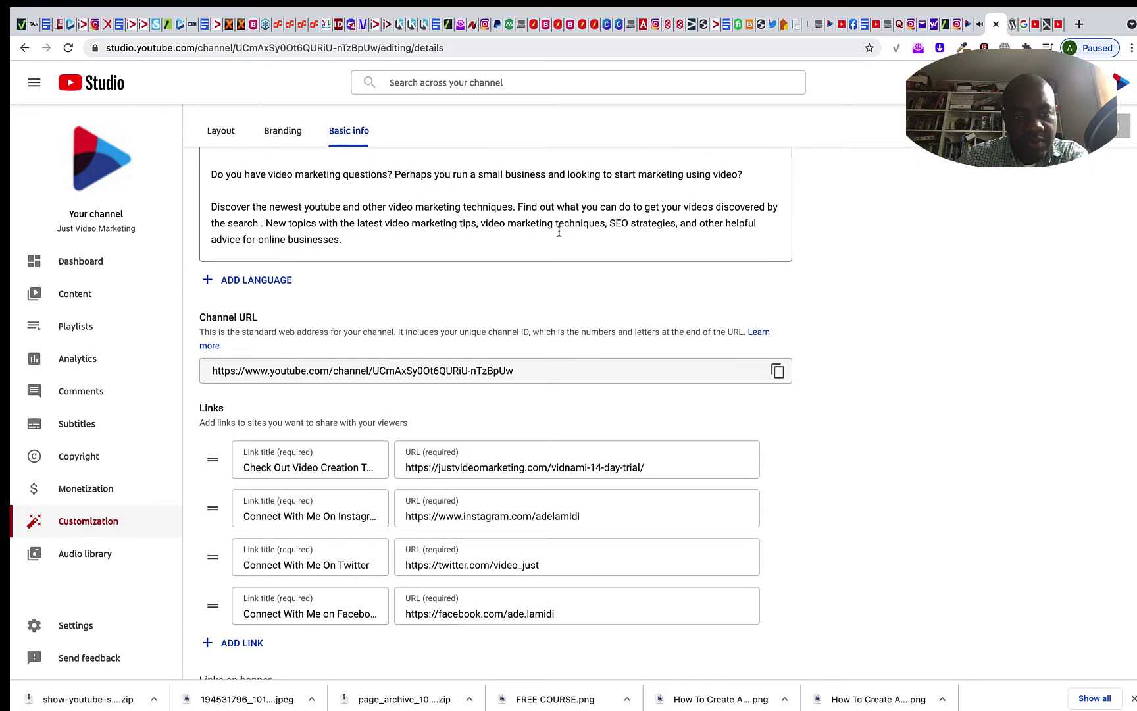
pyautogui.scroll(4, 559, 231)
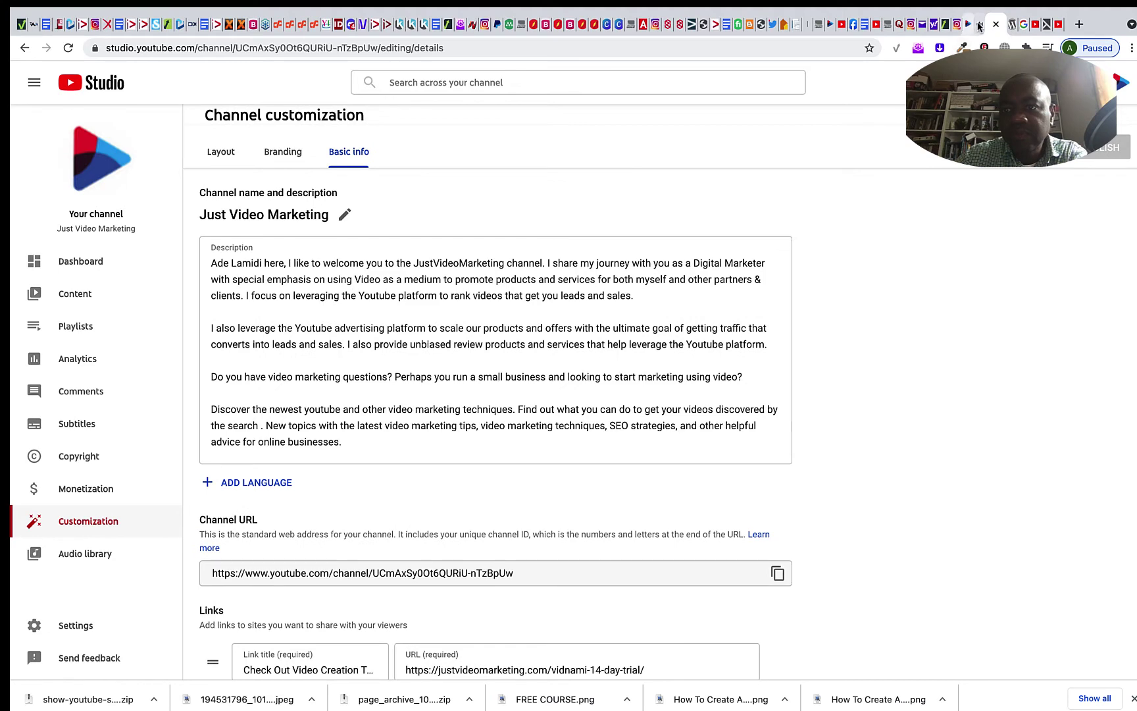
# Return to the Just Video Marketing channel page and pause its welcome video.
pyautogui.click(978, 25)
pyautogui.click(243, 520)
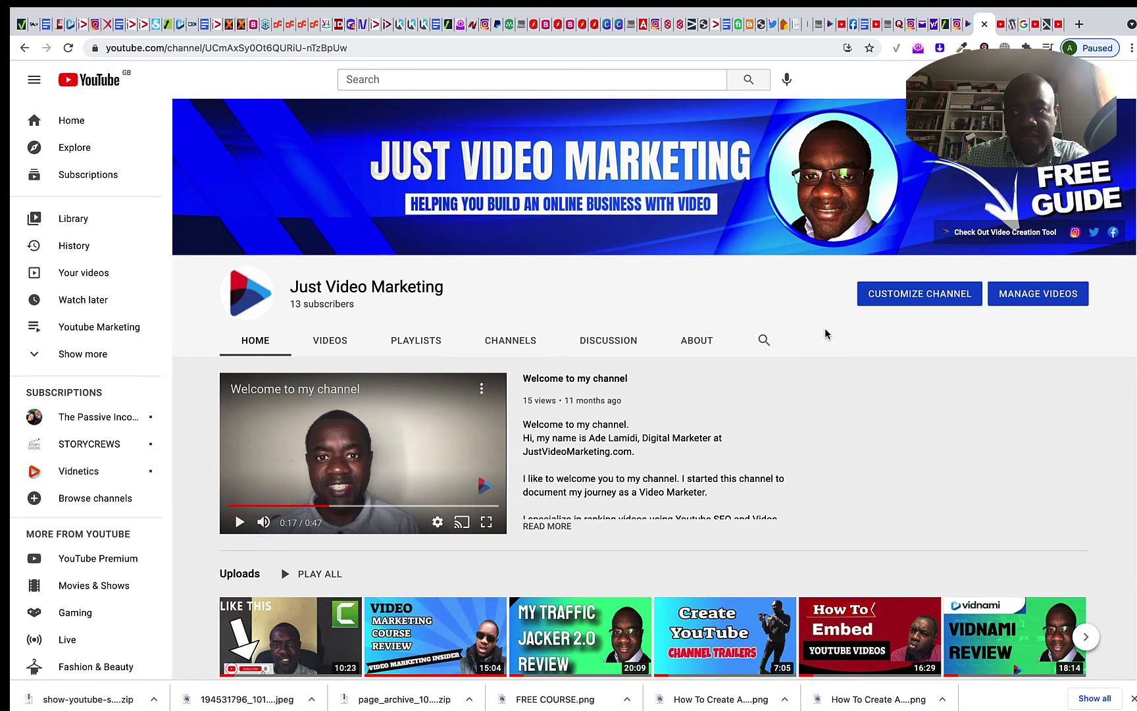
pyautogui.moveTo(878, 20)
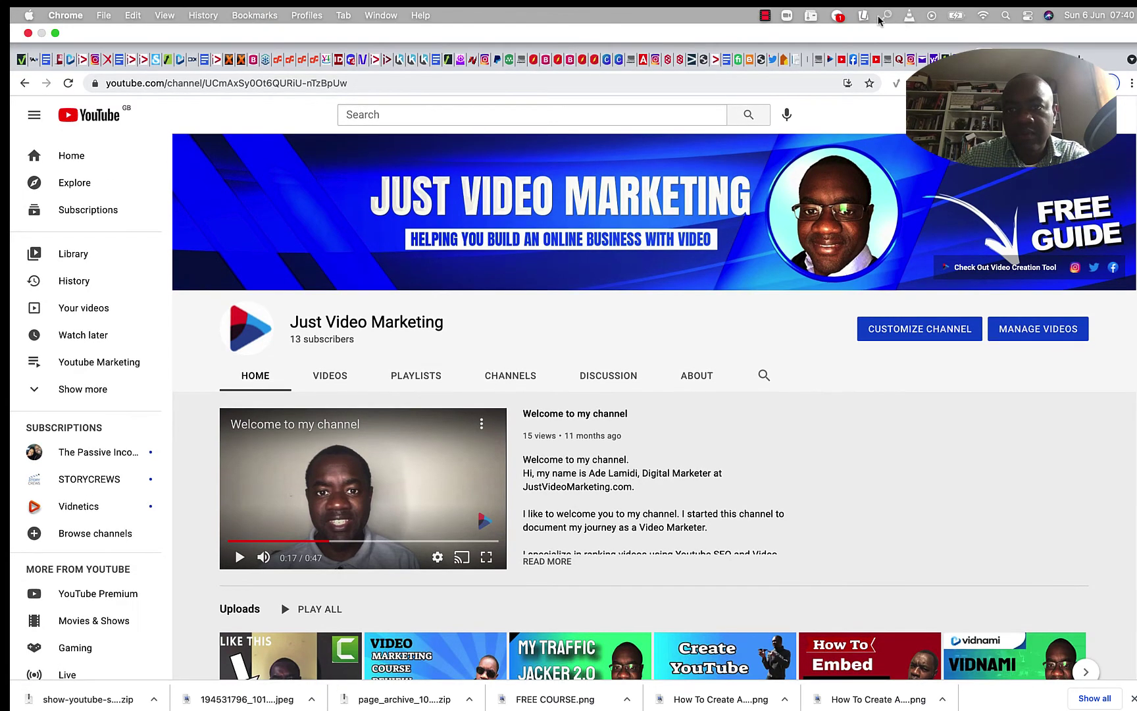
pyautogui.click(763, 17)
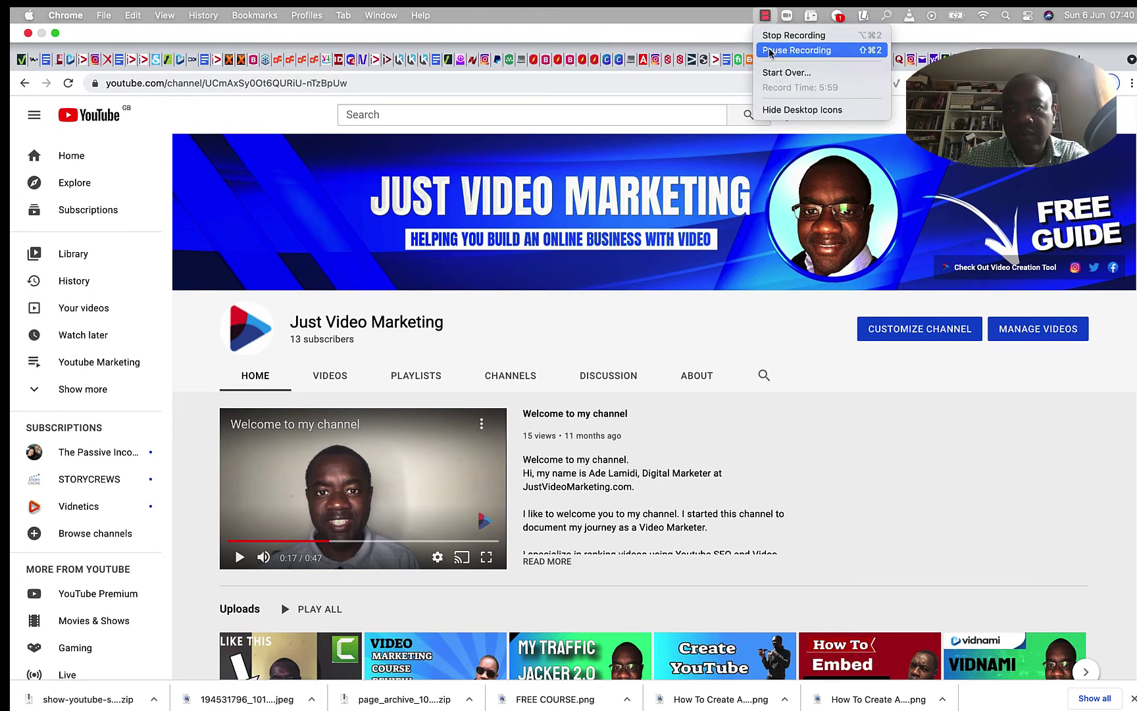
pyautogui.click(770, 50)
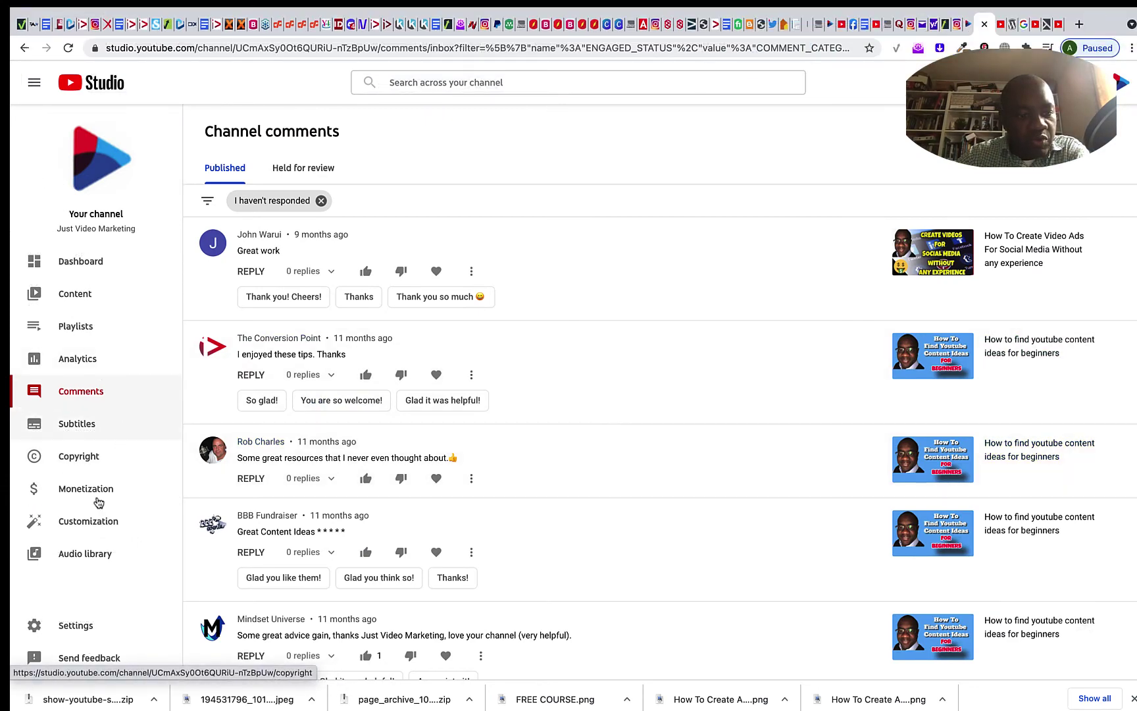
# Open the Manage YouTube account page from the advanced channel settings in Studio.
pyautogui.click(69, 625)
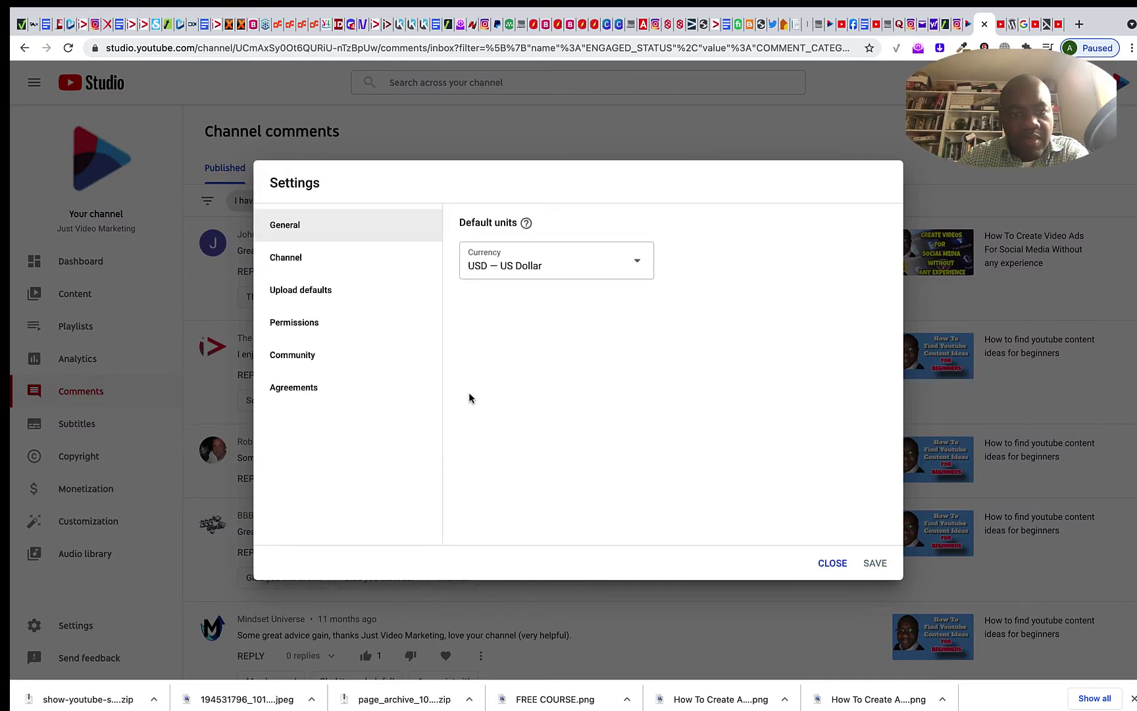
pyautogui.click(297, 262)
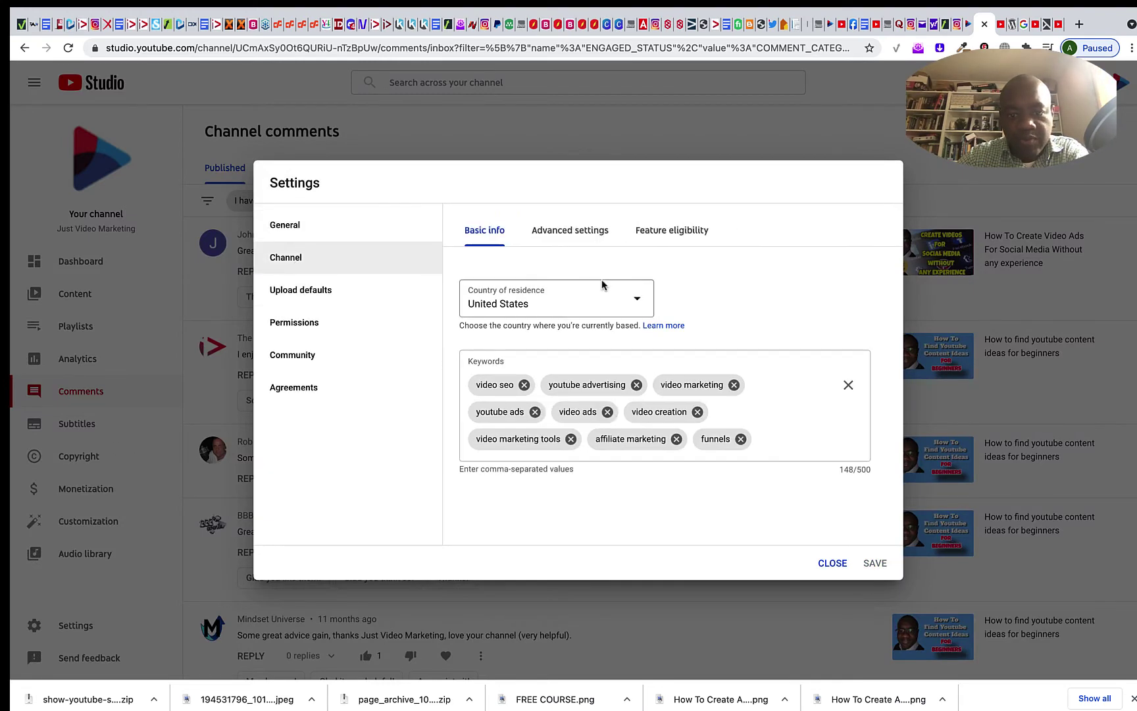
pyautogui.click(578, 233)
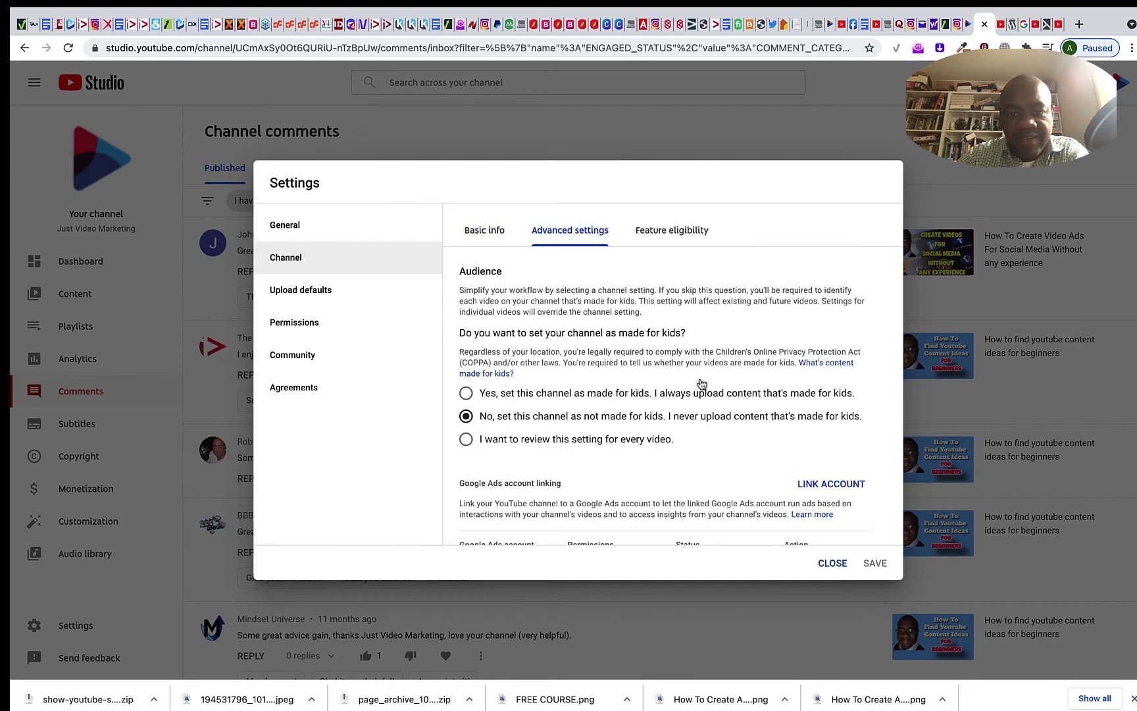
pyautogui.scroll(-10, 701, 384)
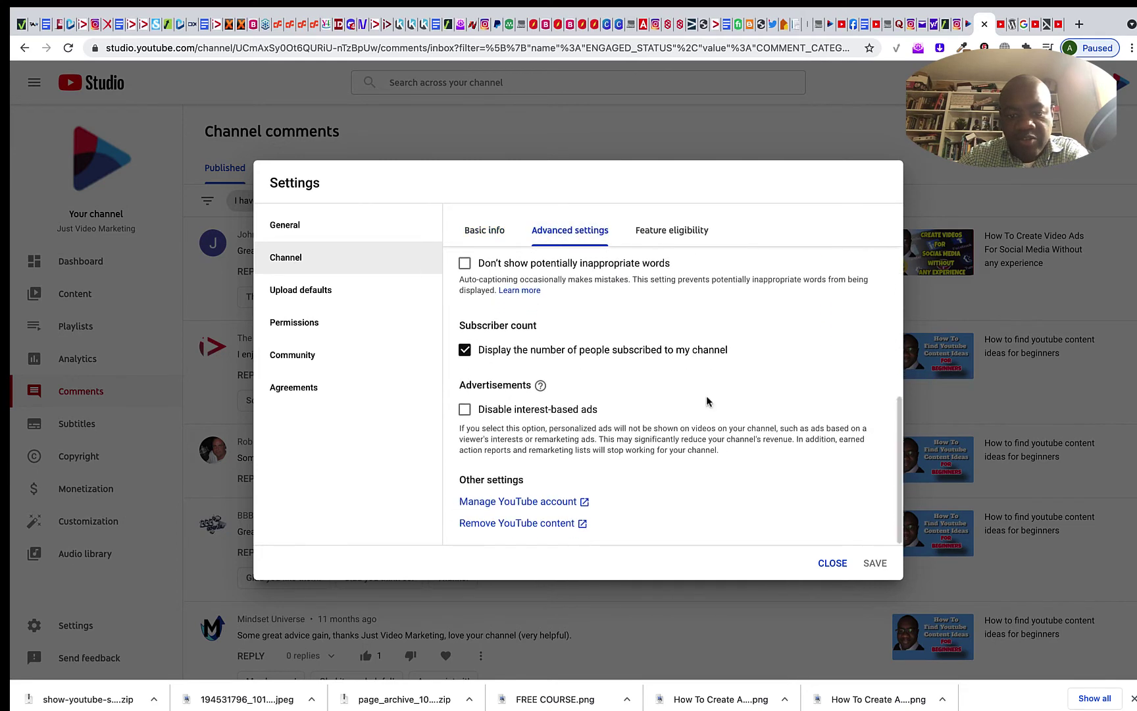
pyautogui.click(521, 502)
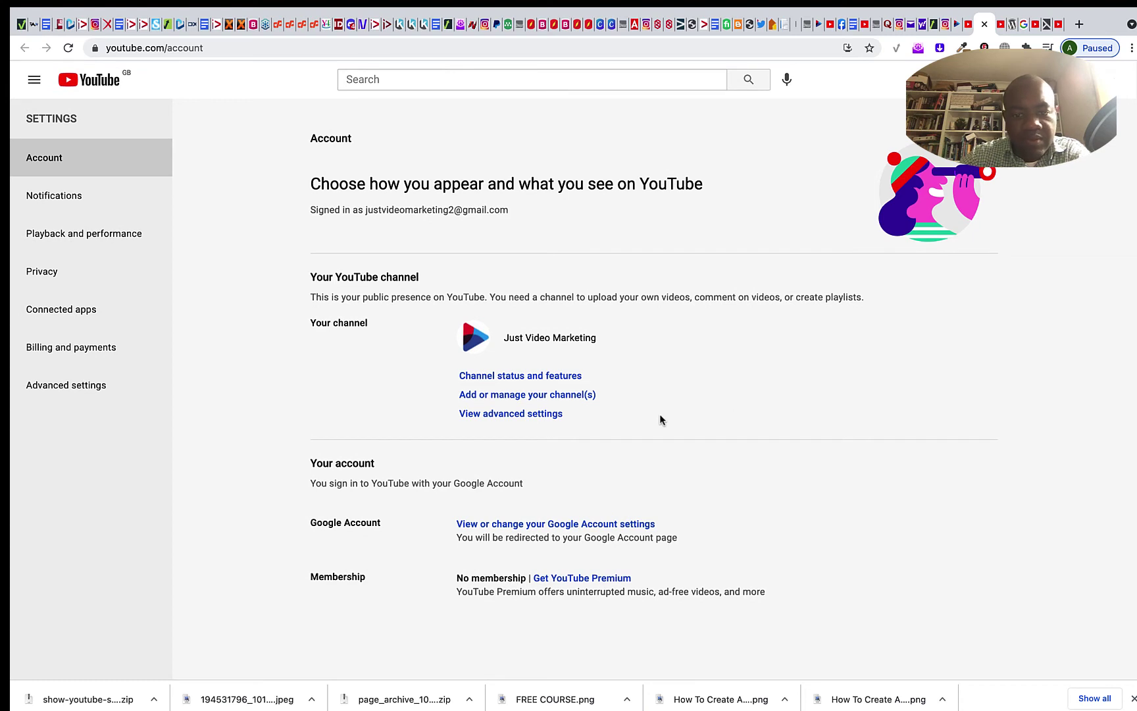
# View the YouTube account's advanced settings and copy the channel ID.
pyautogui.click(525, 415)
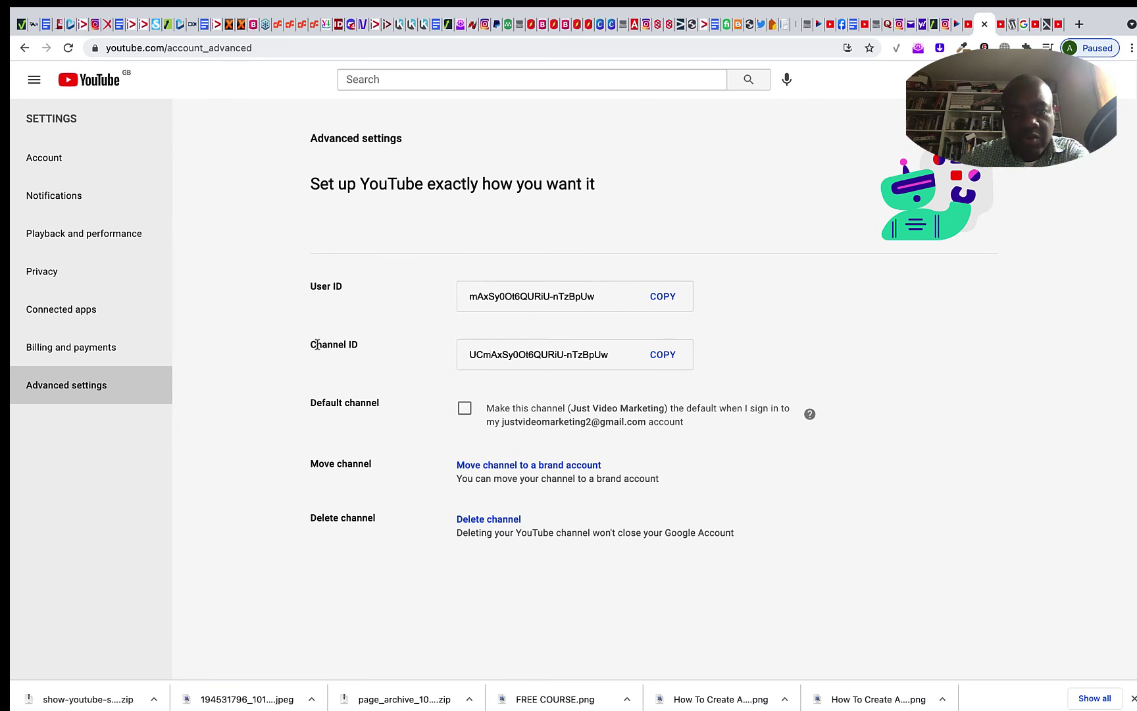
pyautogui.click(663, 355)
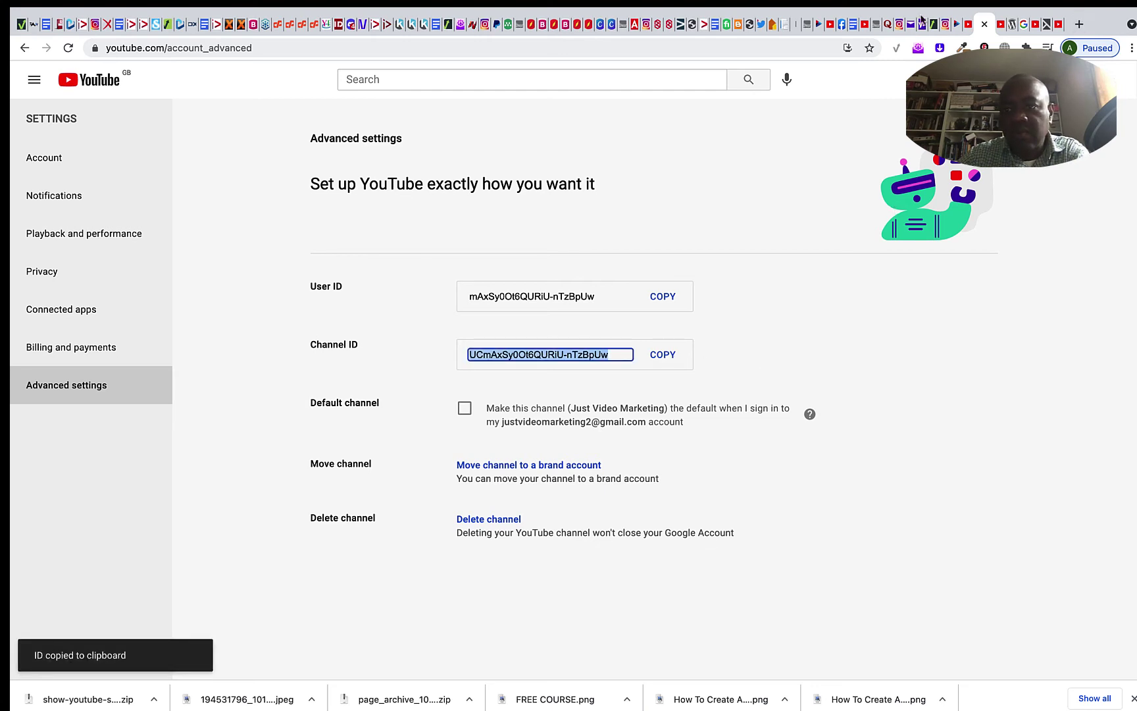
# Switch to the WordPress widgets page, replace the Youtube Subscribers widget's channel ID with the copied one, then save and collapse the widget.
pyautogui.click(816, 24)
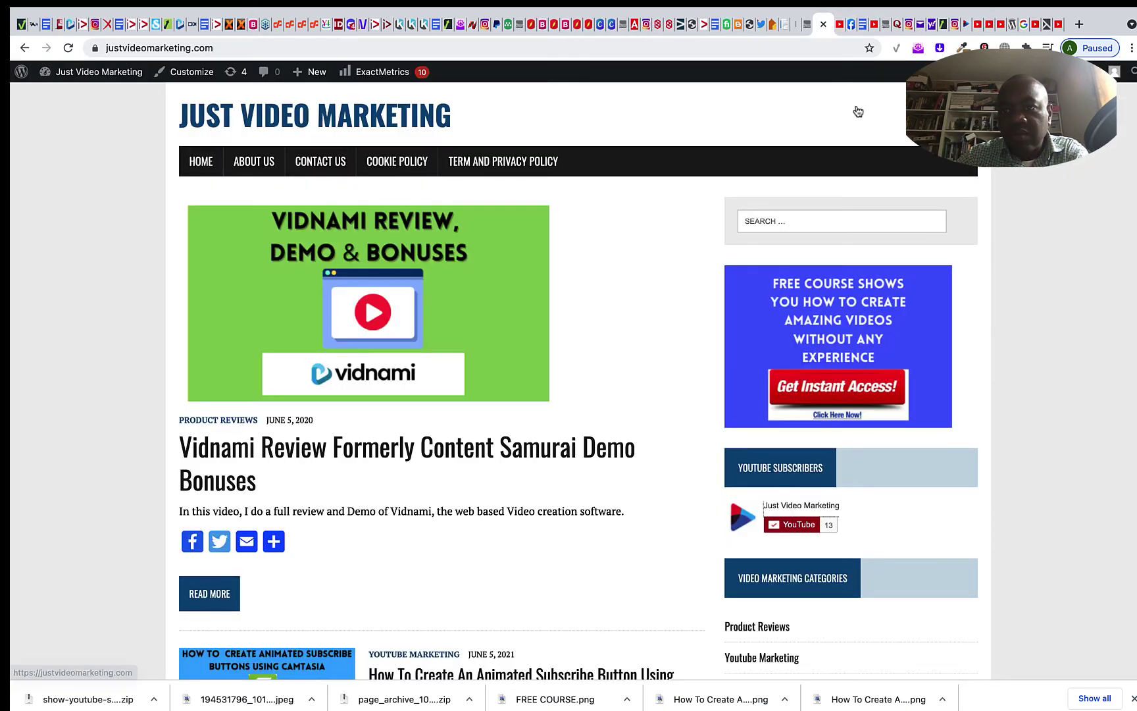
pyautogui.click(966, 24)
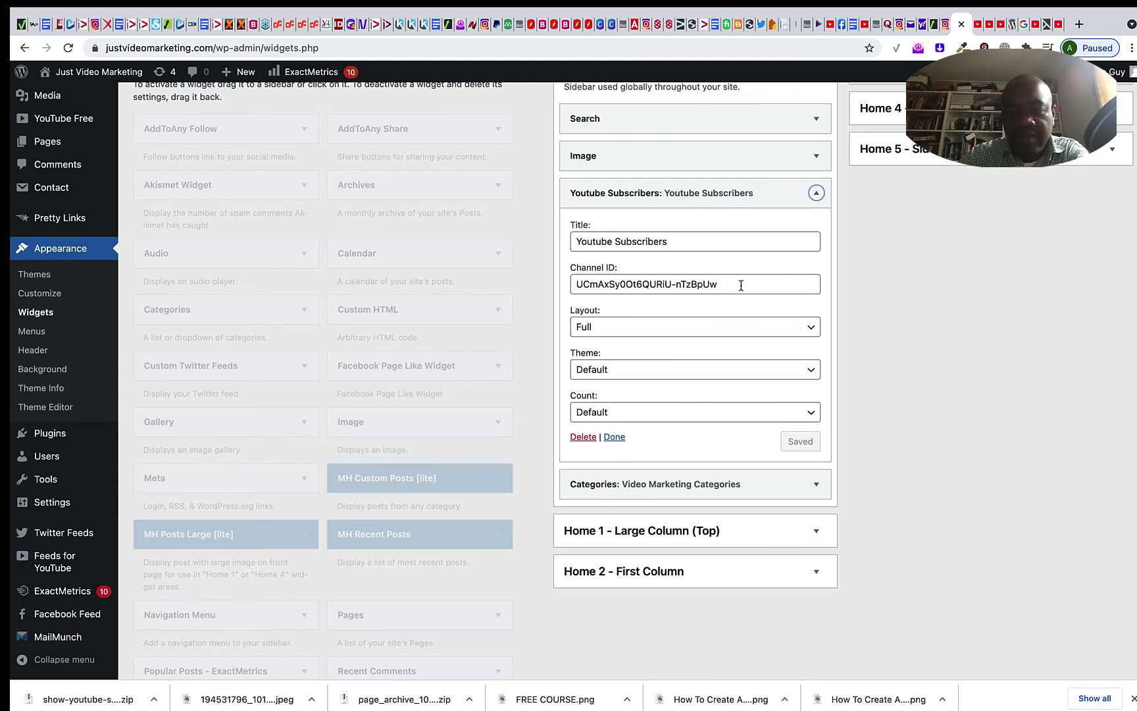
pyautogui.moveTo(731, 285); pyautogui.dragTo(525, 283)
pyautogui.press('BackSpace')
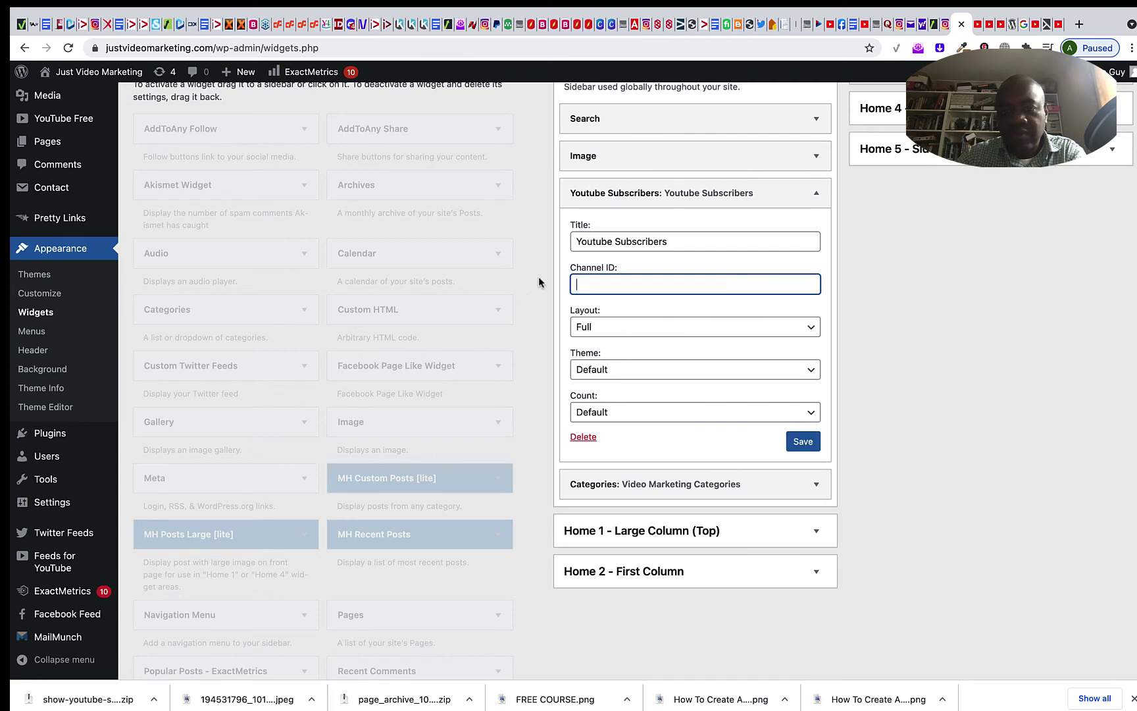
pyautogui.rightClick(573, 285)
pyautogui.click(606, 380)
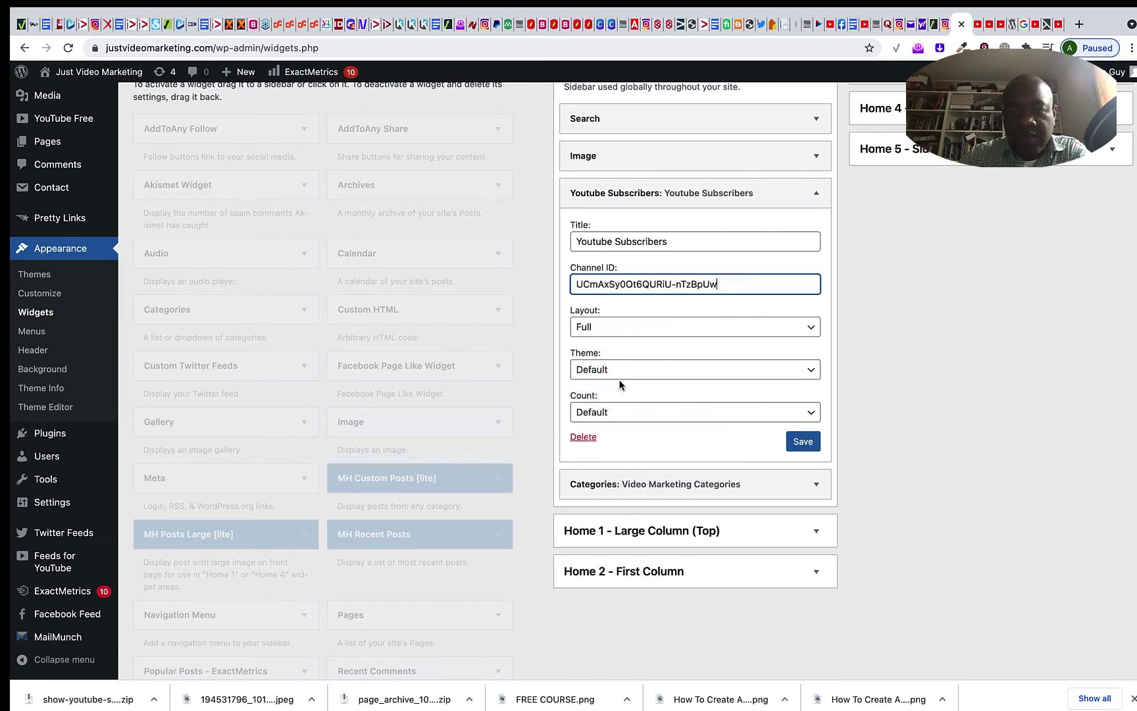
pyautogui.click(803, 442)
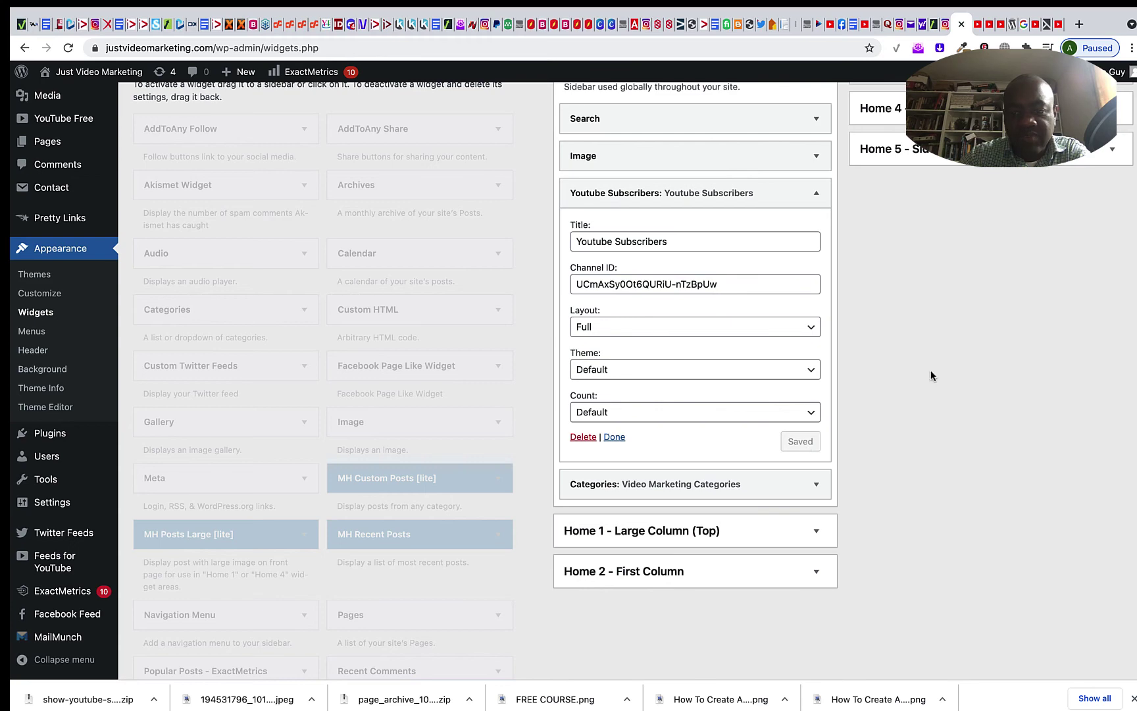
pyautogui.click(614, 437)
# Visit the live site and check the YouTube subscribe button and subscriber count in the homepage sidebar.
pyautogui.scroll(5, 809, 395)
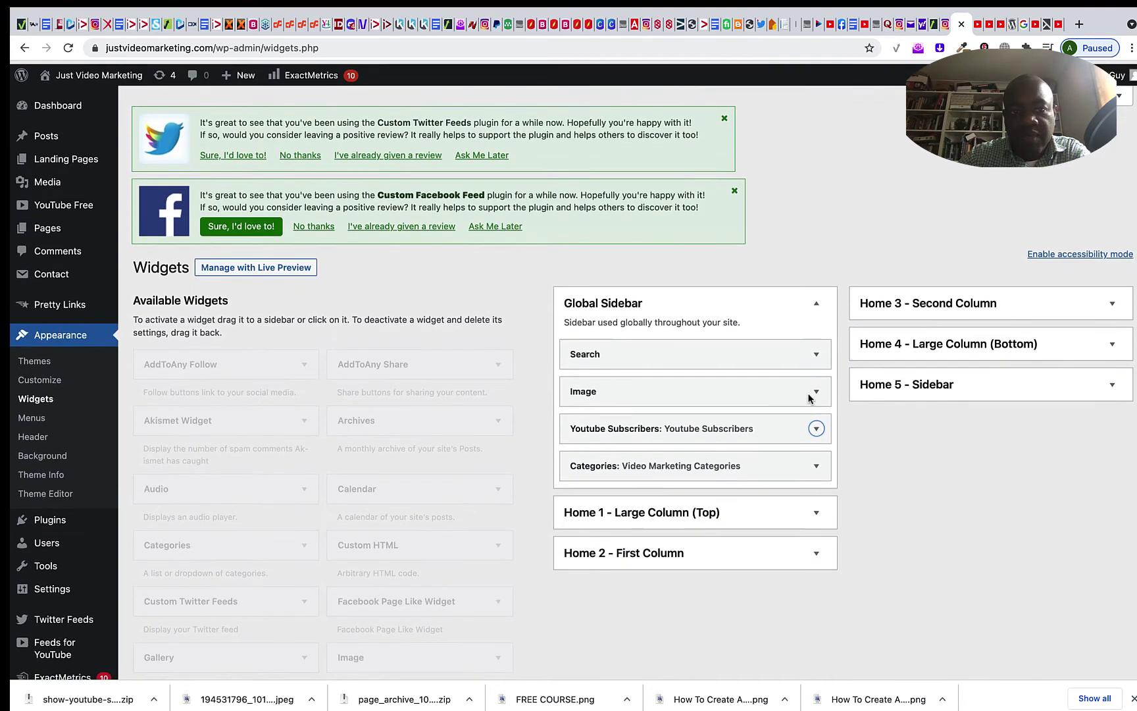
pyautogui.moveTo(88, 74)
pyautogui.click(64, 99)
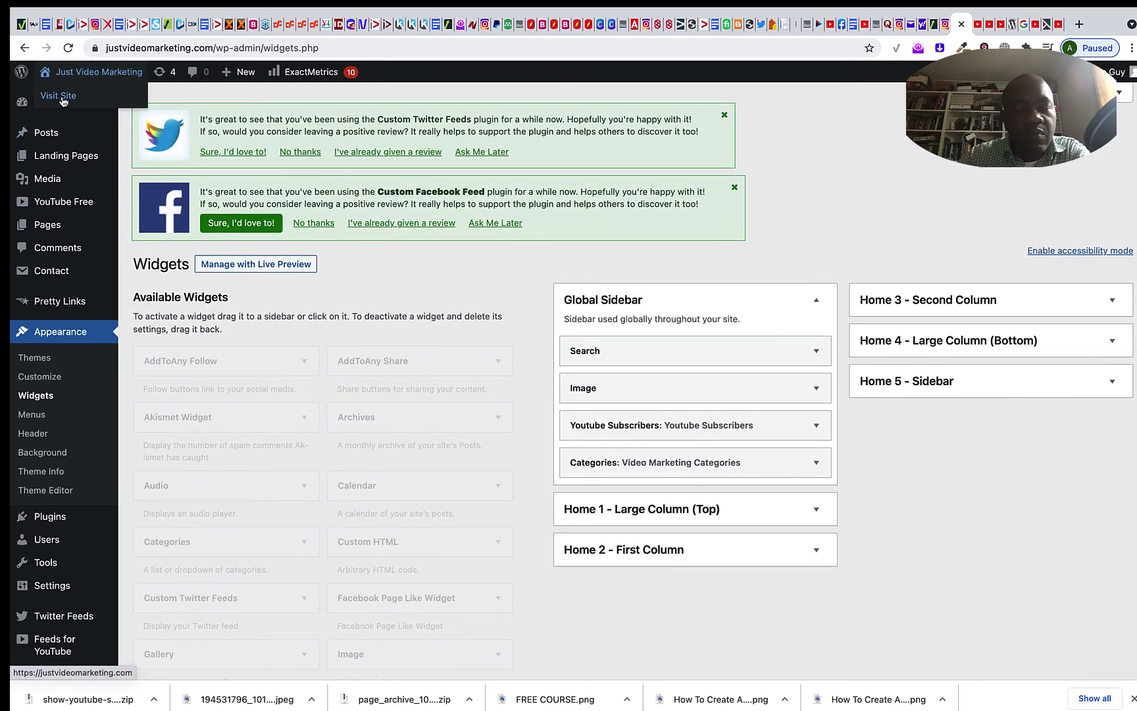
pyautogui.scroll(-3, 587, 314)
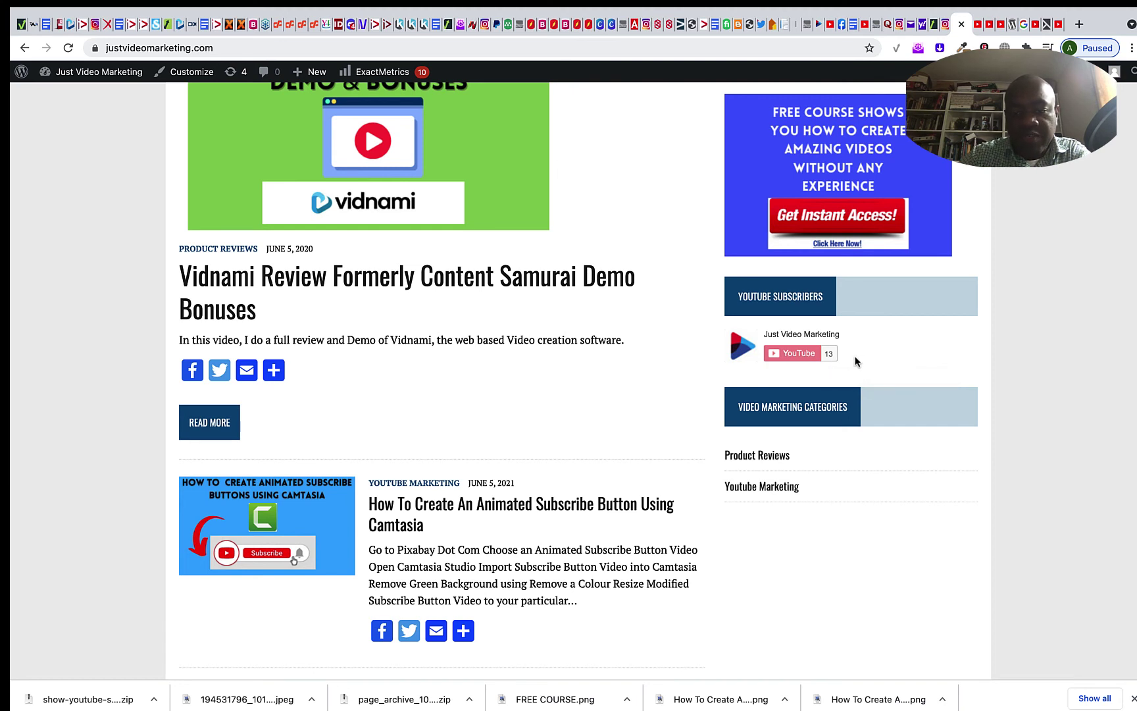
pyautogui.scroll(1, 857, 361)
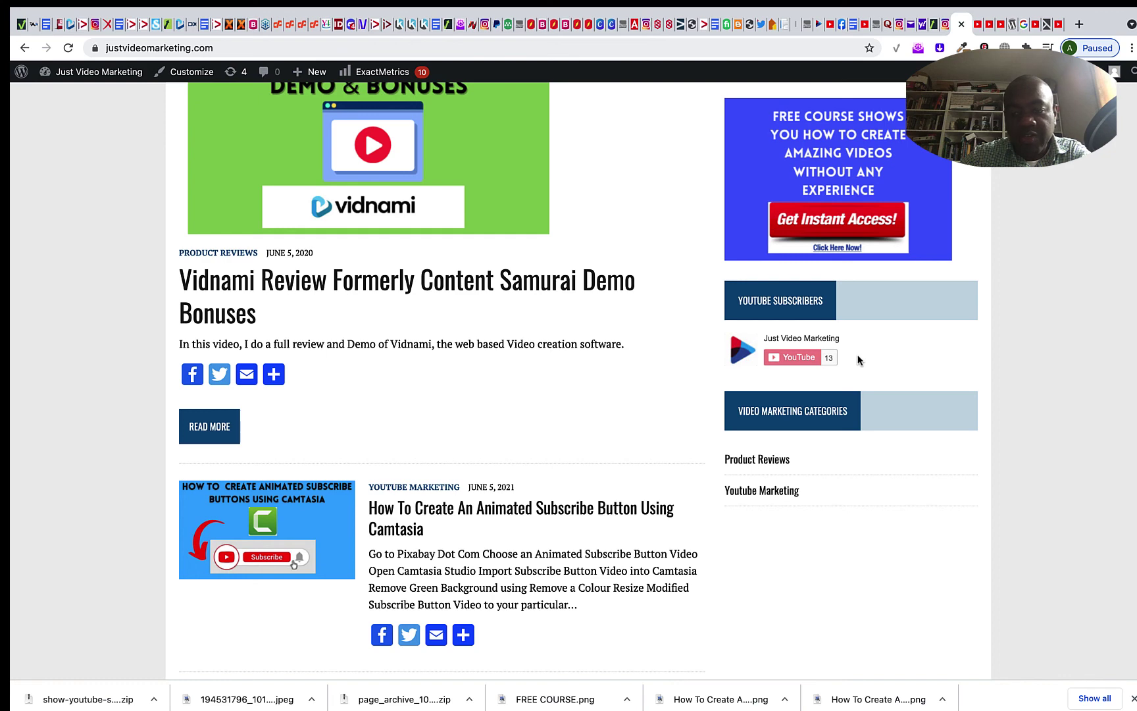
pyautogui.scroll(3, 858, 360)
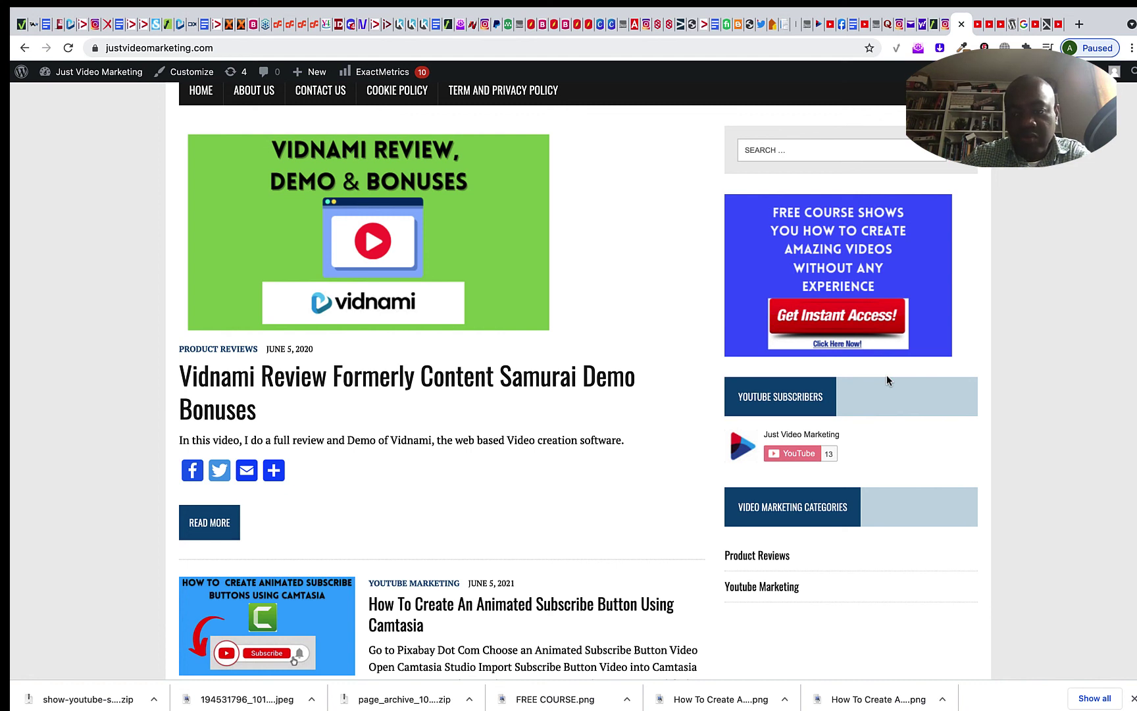
pyautogui.scroll(2, 887, 379)
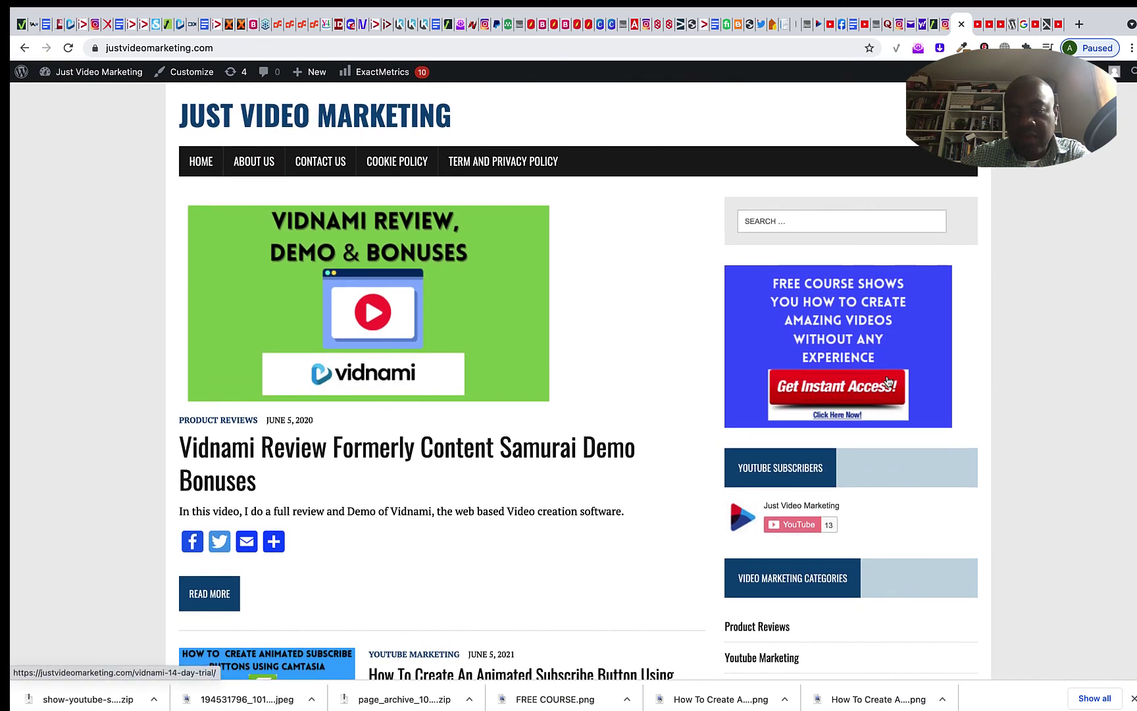
pyautogui.scroll(-2, 887, 381)
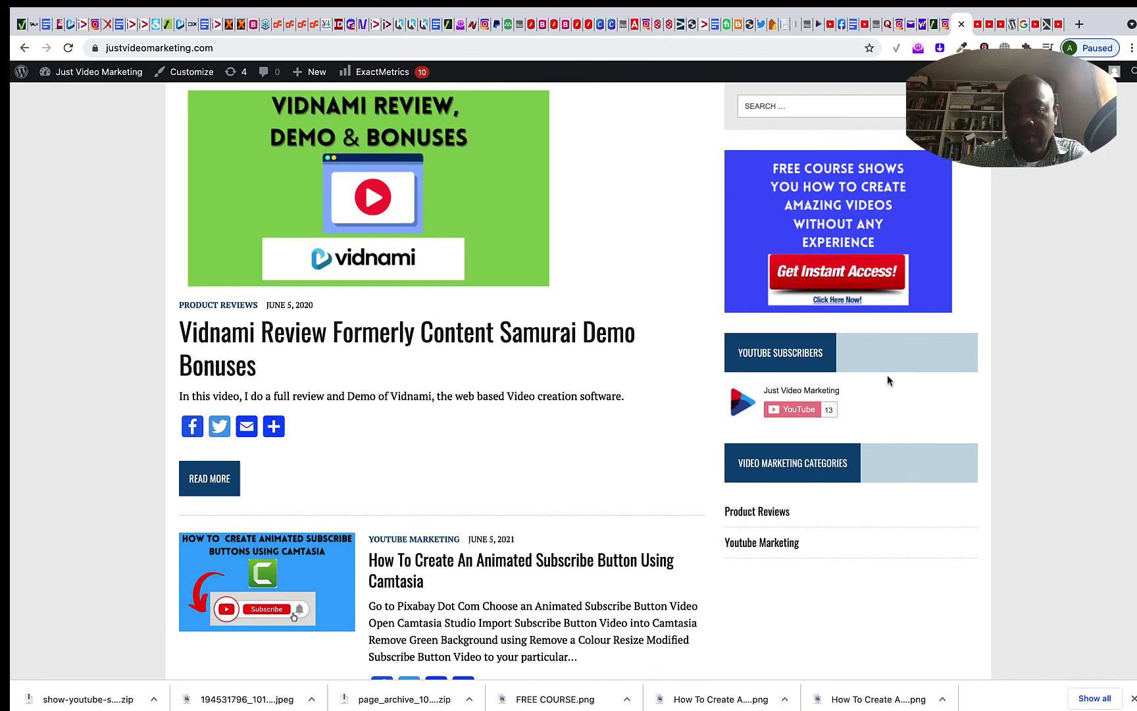
pyautogui.scroll(2, 888, 381)
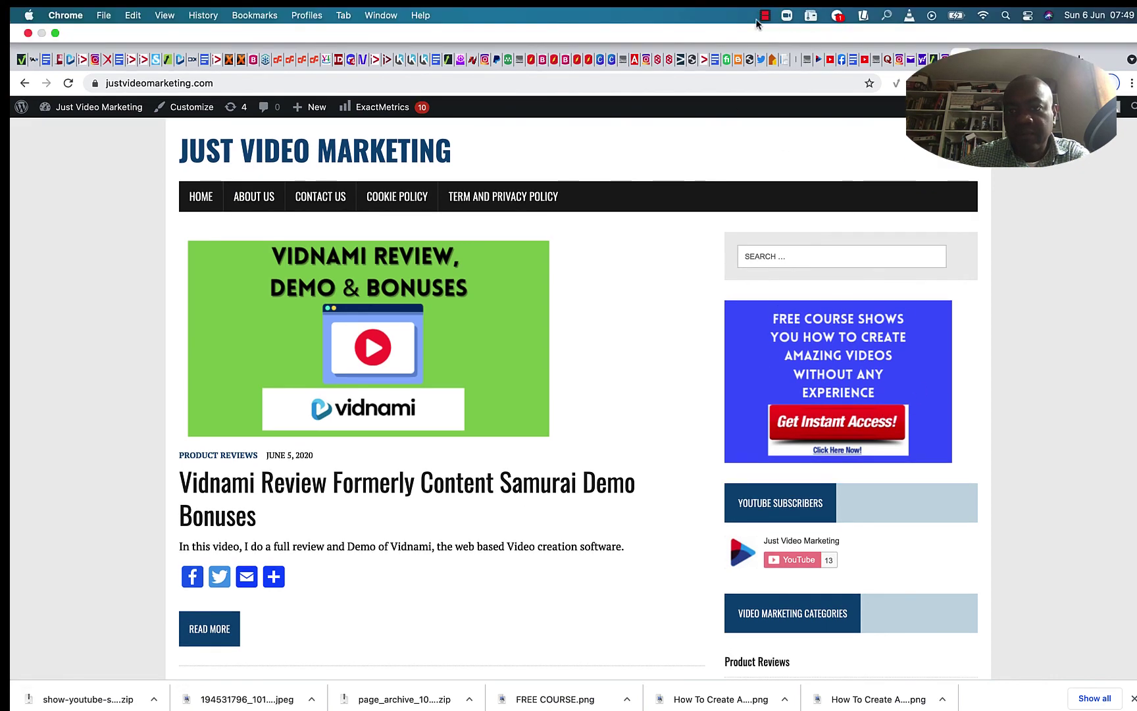
pyautogui.click(765, 16)
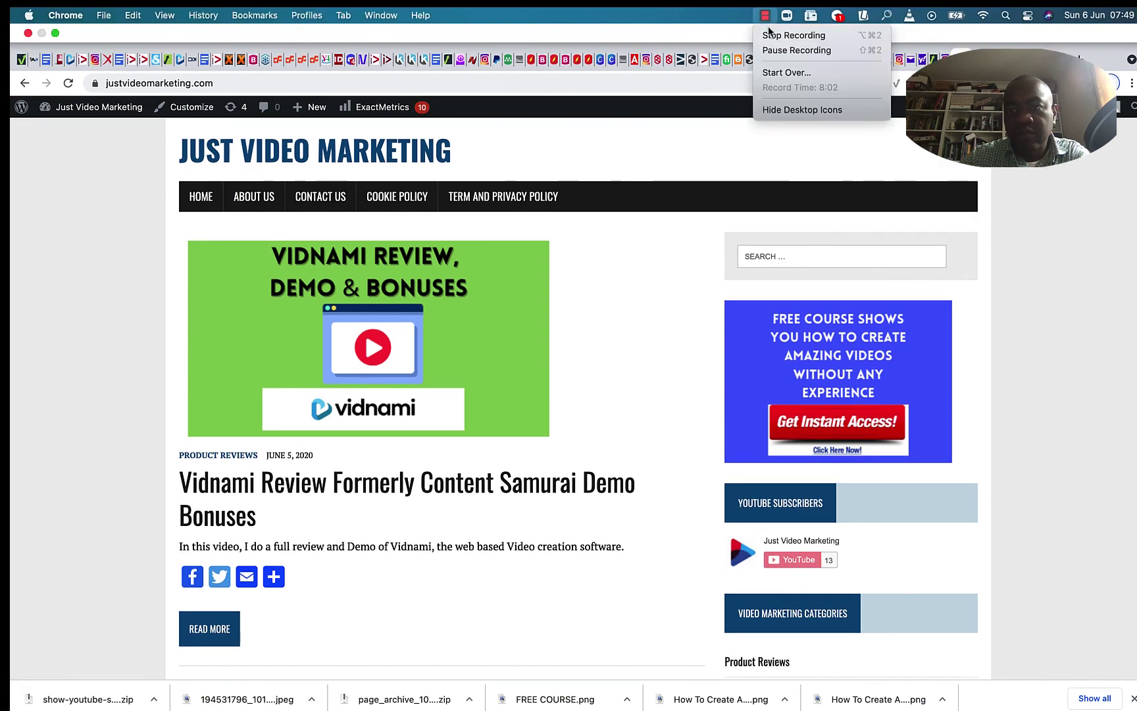